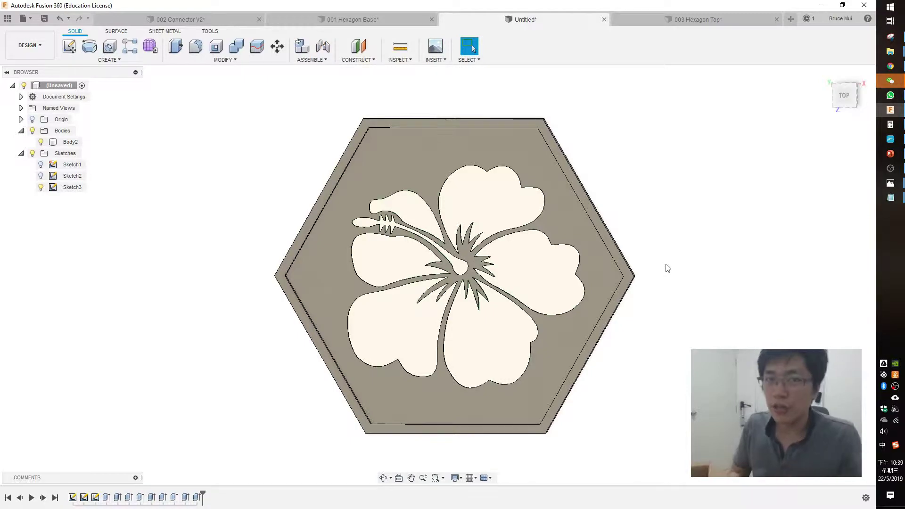
Step: Switch to Chrome and read the 3D Printing Malaysia post about the hexagon mosaic tile project, including its sample photos, before returning to Fusion 360
left_click(891, 66)
left_click(60, 7)
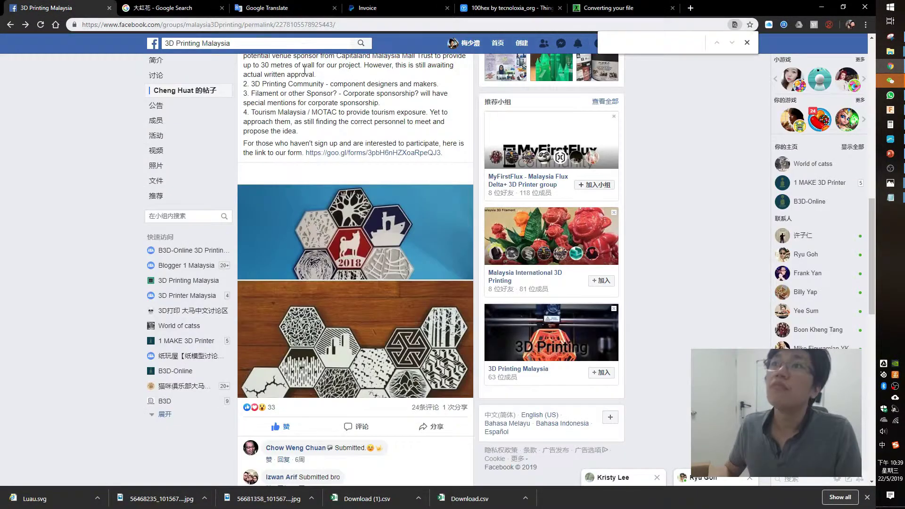
scroll(323, 250, "up", 6)
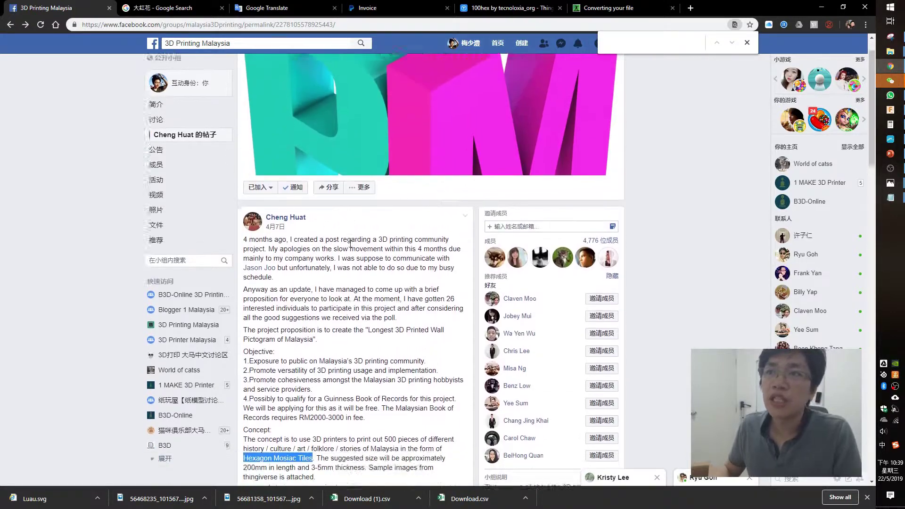
scroll(349, 244, "down", 2)
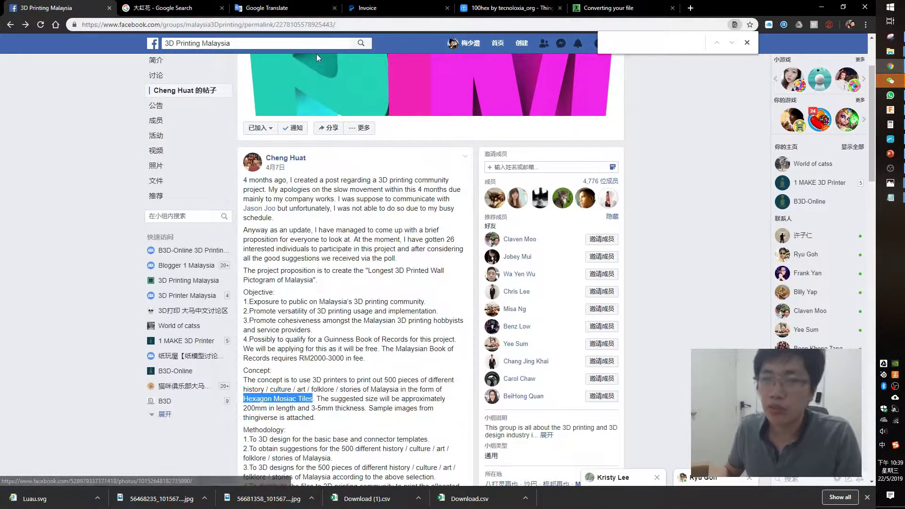
scroll(408, 243, "down", 1)
scroll(411, 250, "down", 6)
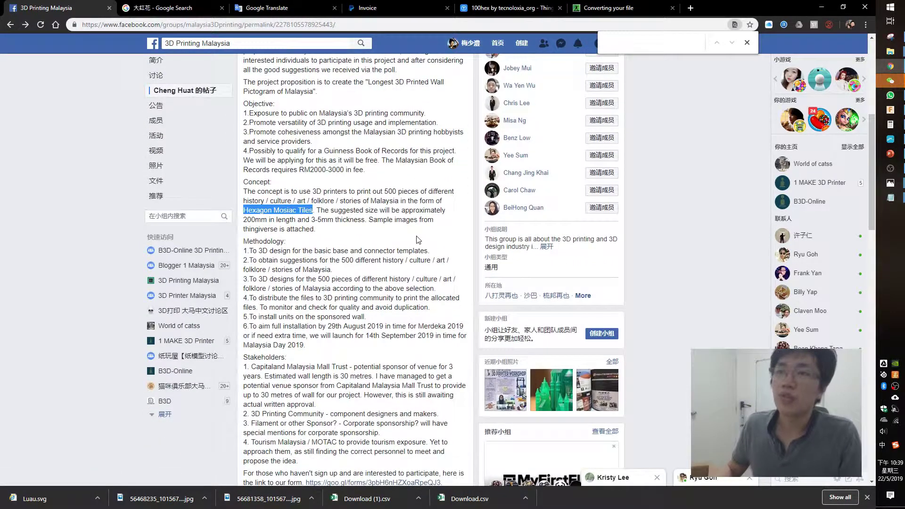
scroll(441, 395, "up", 1)
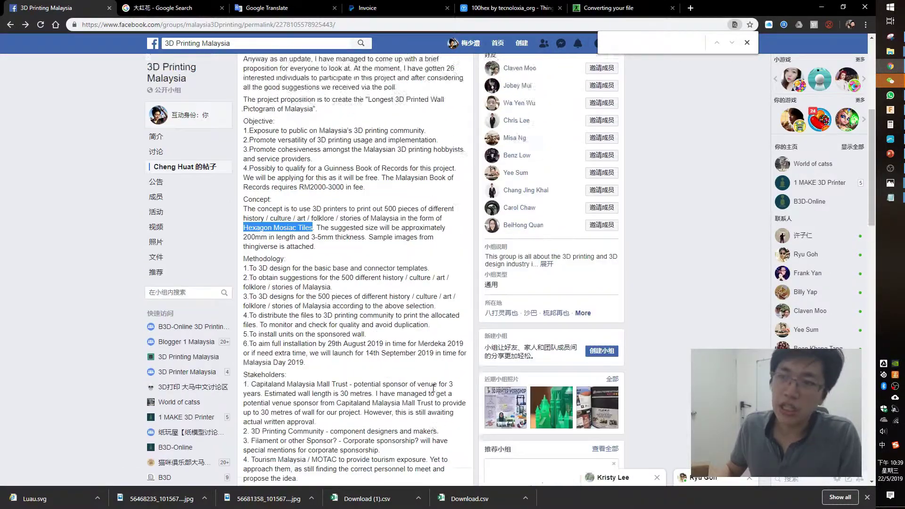
scroll(376, 403, "down", 4)
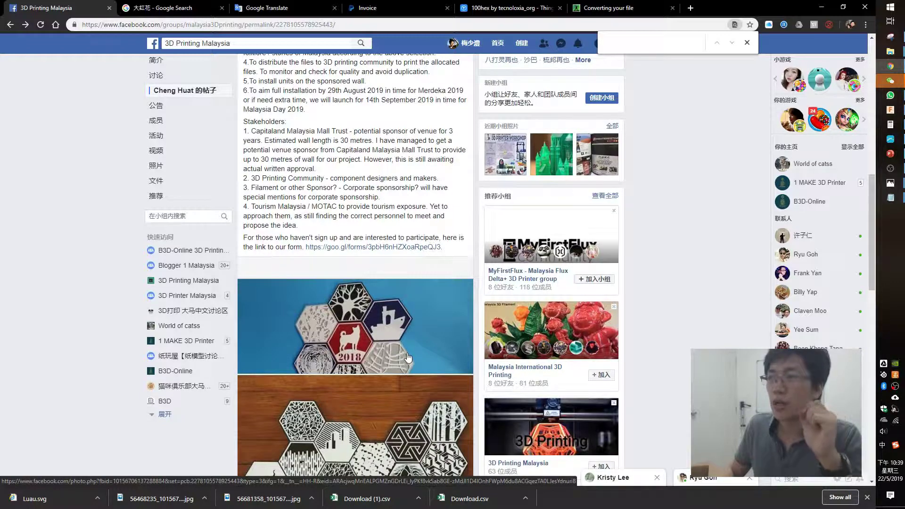
scroll(408, 357, "down", 2)
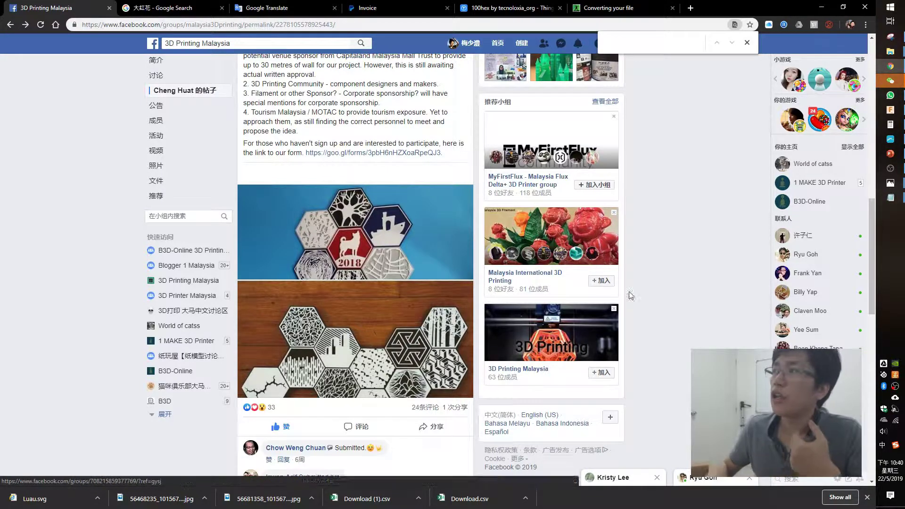
key("alt+Tab")
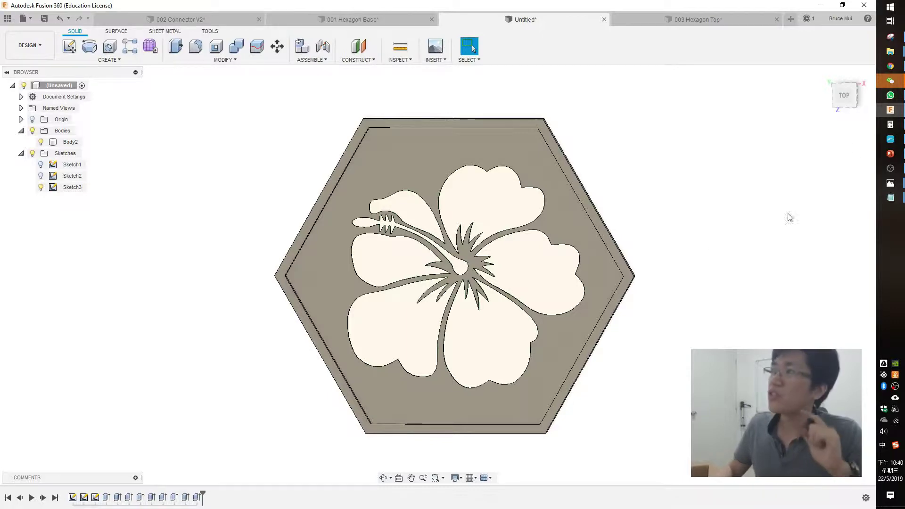
Step: Glance at the online converter page in Chrome, go to the desktop and view the source image Luau.gif
left_click(891, 67)
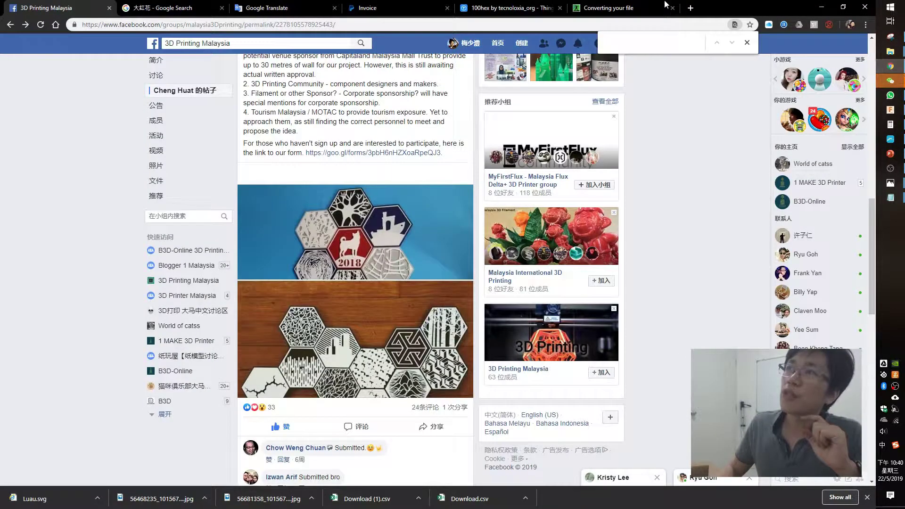
left_click(645, 5)
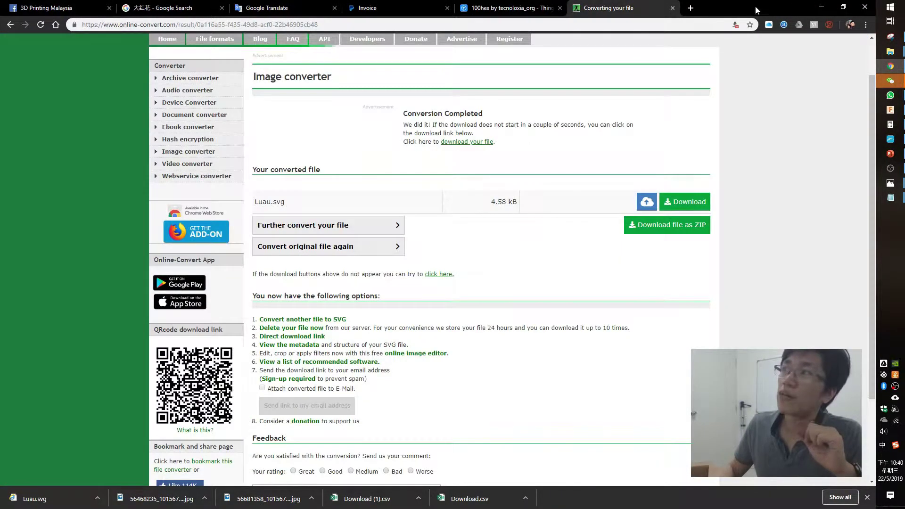
left_click(821, 7)
key("super+d")
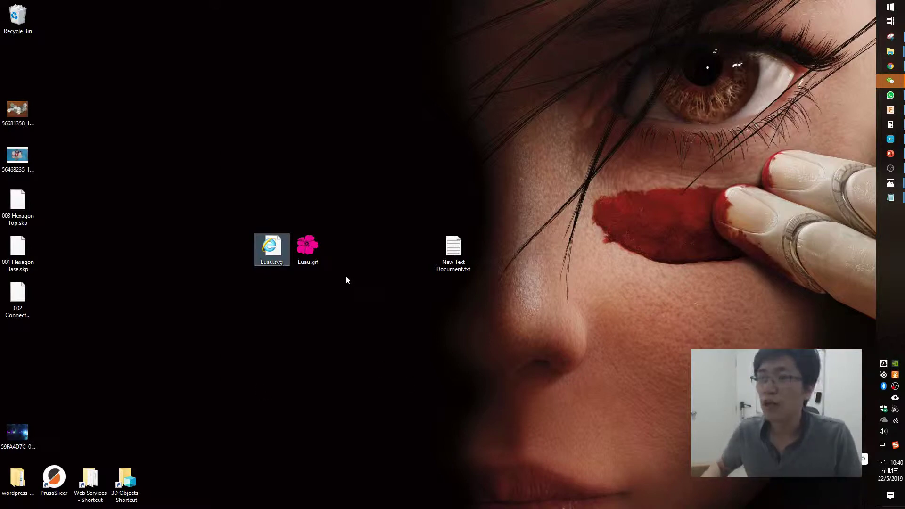
left_click(312, 249)
double_click(312, 247)
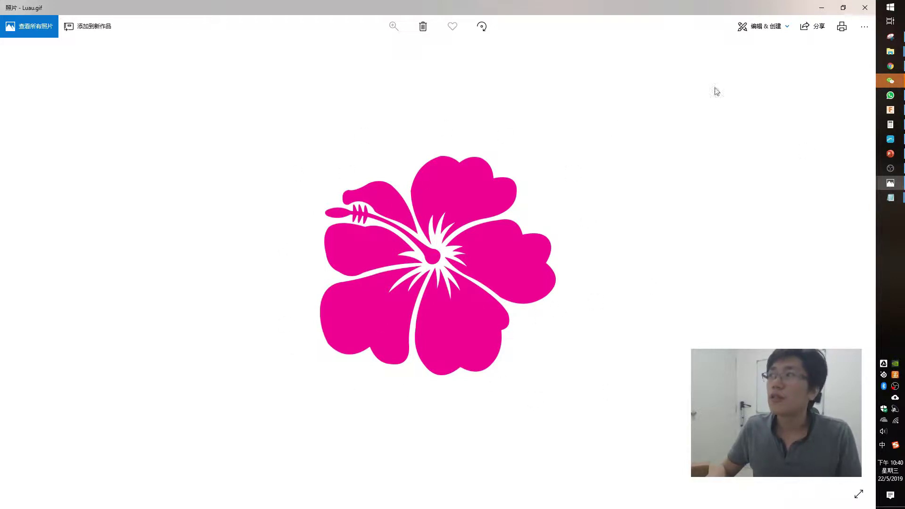
left_click(822, 7)
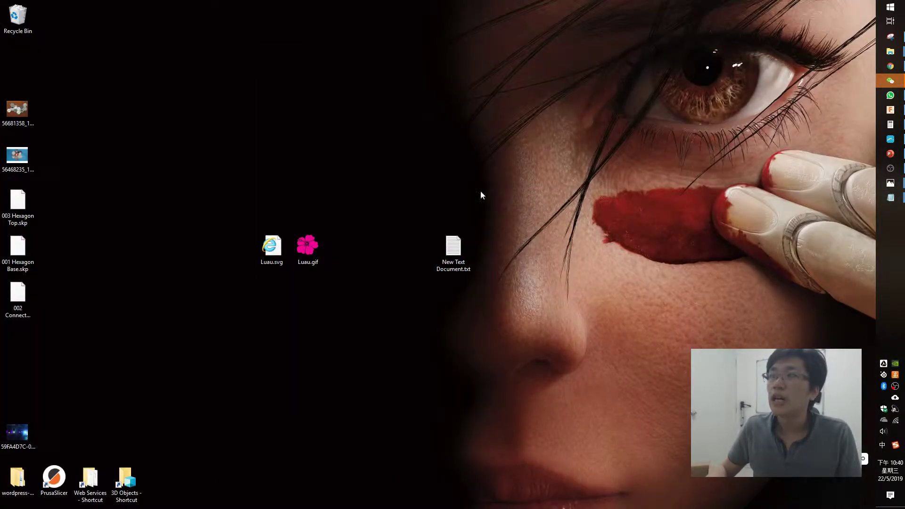
Step: Return to the online image converter in Chrome and convert Luau.gif to SVG format
left_click(891, 66)
scroll(330, 182, "up", 1)
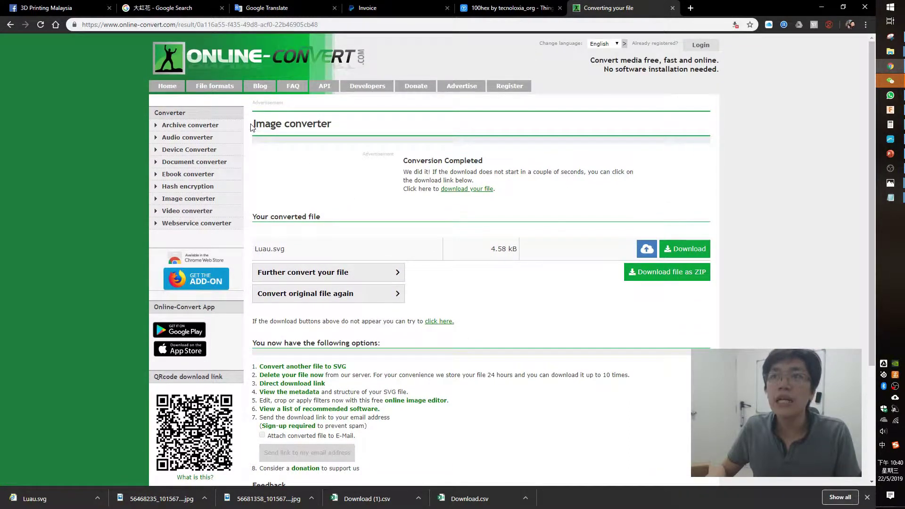
left_click_drag(251, 127, 333, 124)
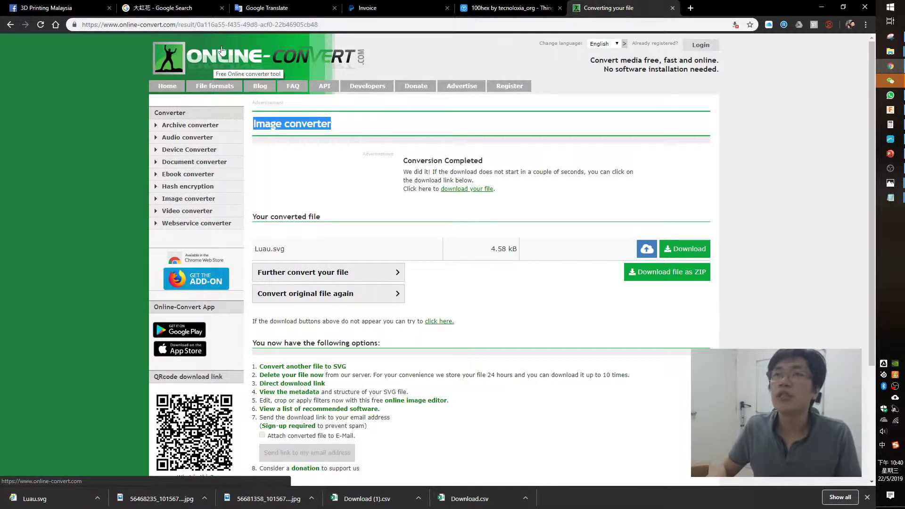
key("alt+Left")
left_click(414, 208)
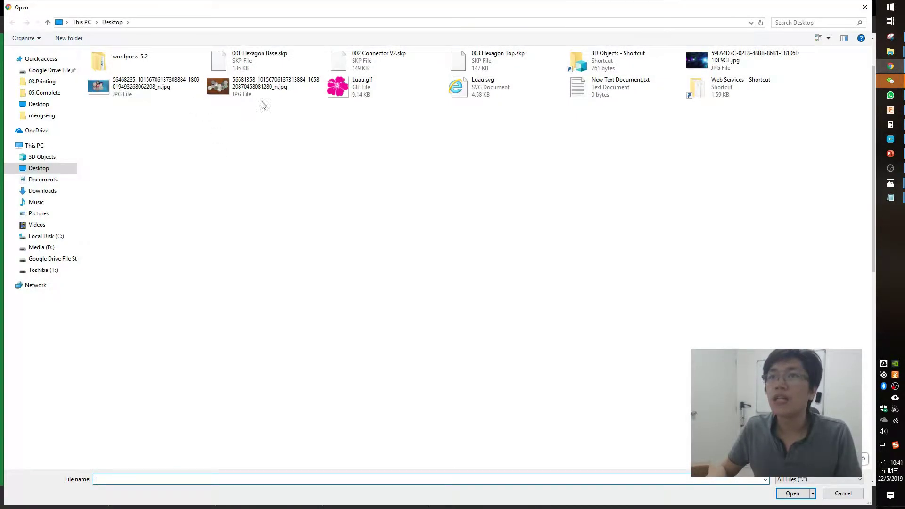
double_click(338, 99)
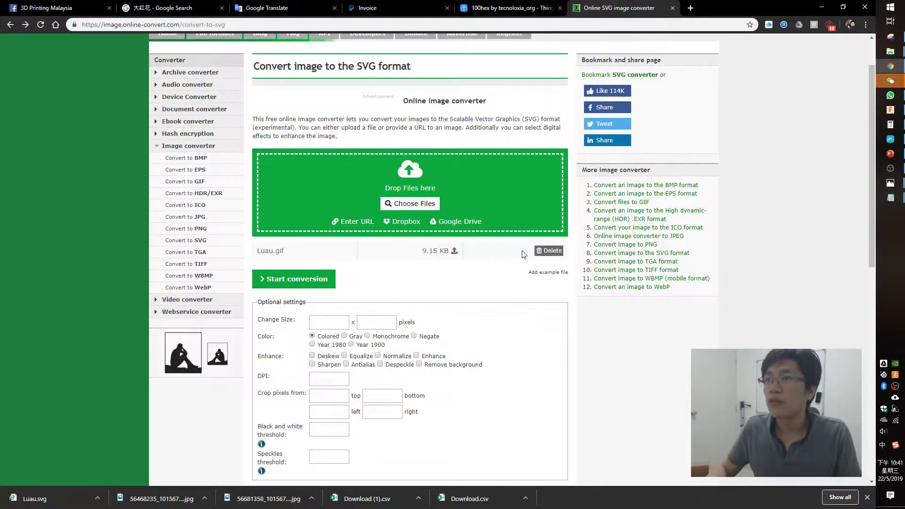
left_click(312, 282)
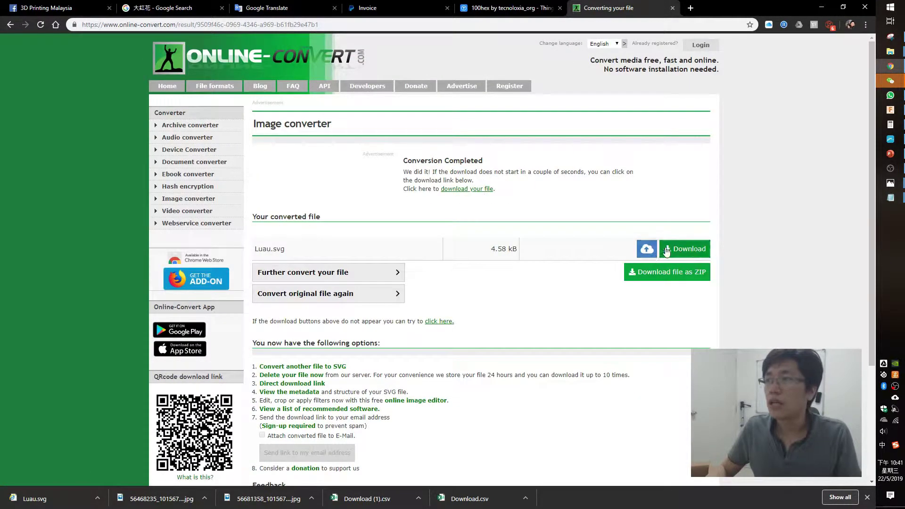
Step: View the existing Luau.svg from the desktop in Internet Explorer, cancel saving the duplicate download, and close all its tabs
left_click(896, 508)
left_click(263, 243)
double_click(263, 243)
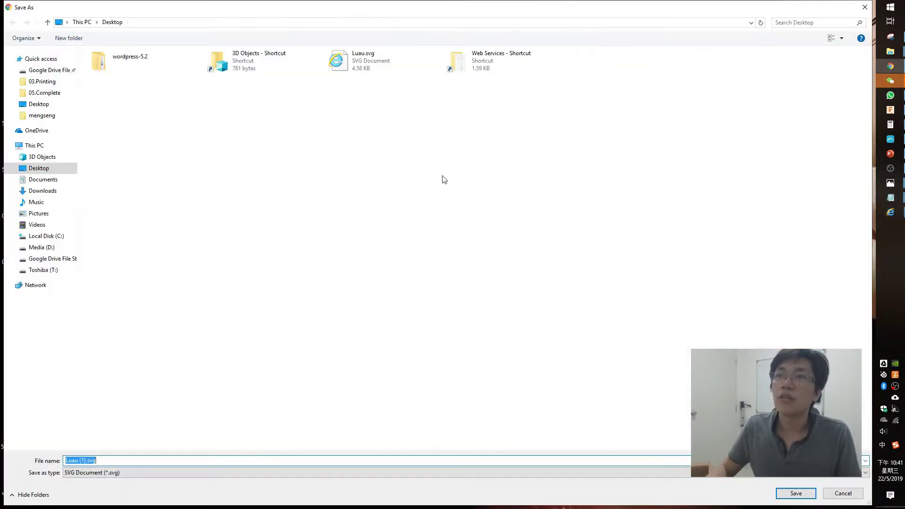
left_click(864, 7)
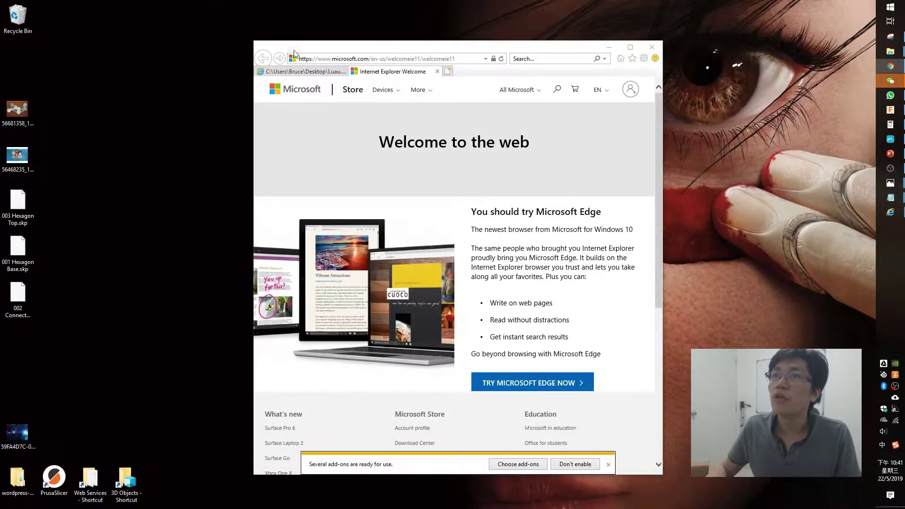
left_click(326, 71)
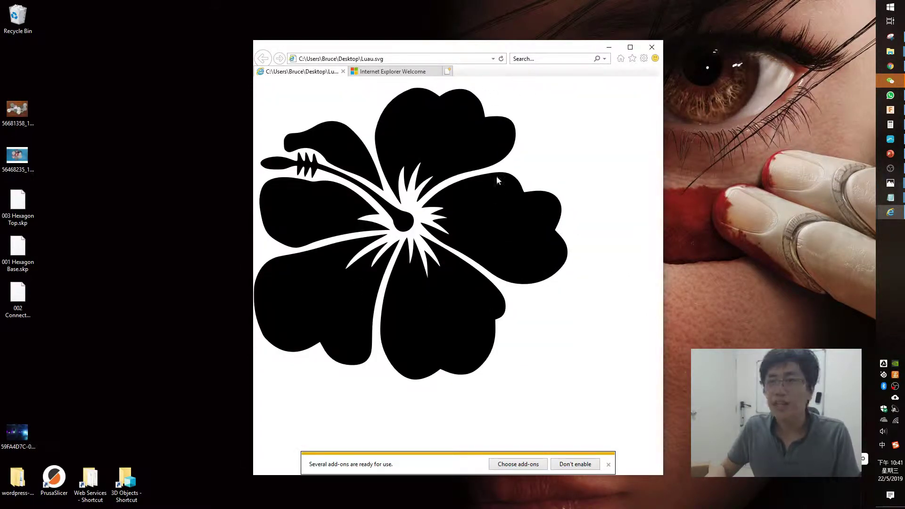
left_click(652, 47)
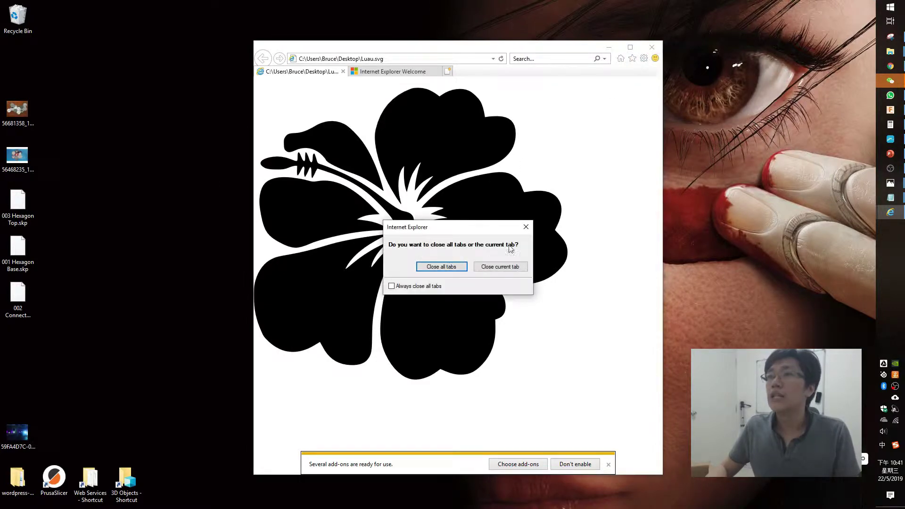
left_click(454, 274)
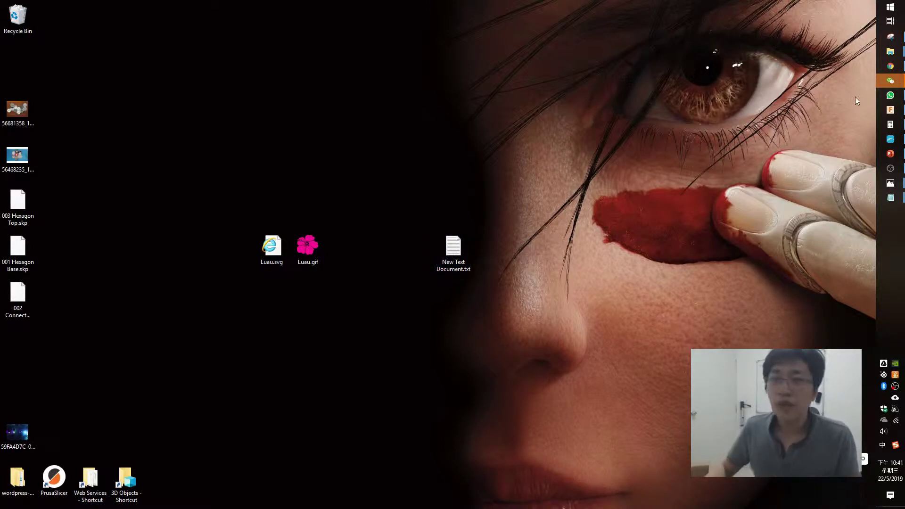
Step: Switch to Fusion 360 and inspect the finished hexagon tile with the hibiscus cutout from above and from its reverse side
left_click(890, 110)
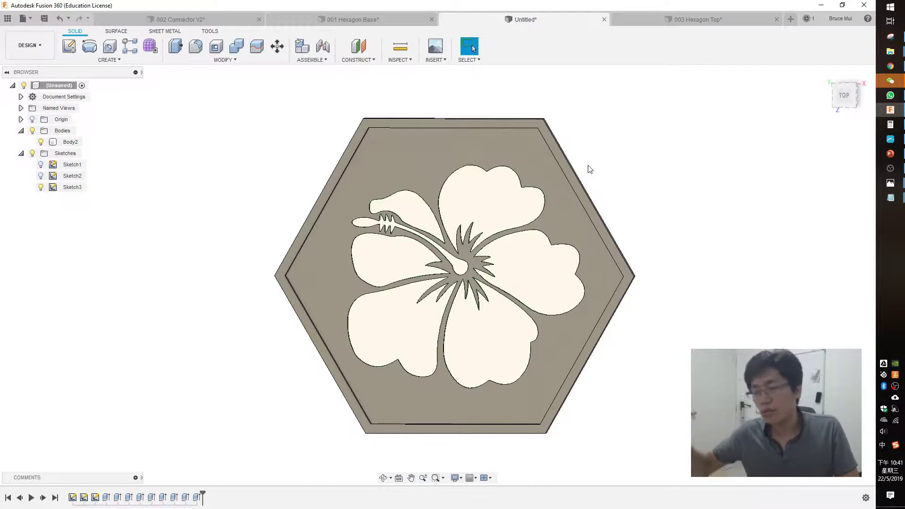
left_click(487, 177)
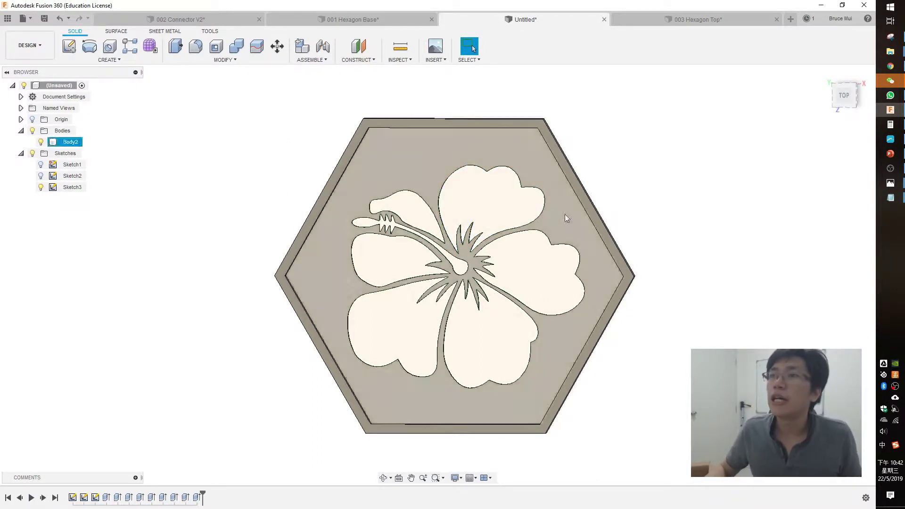
middle_click_drag(665, 192, 639, 183)
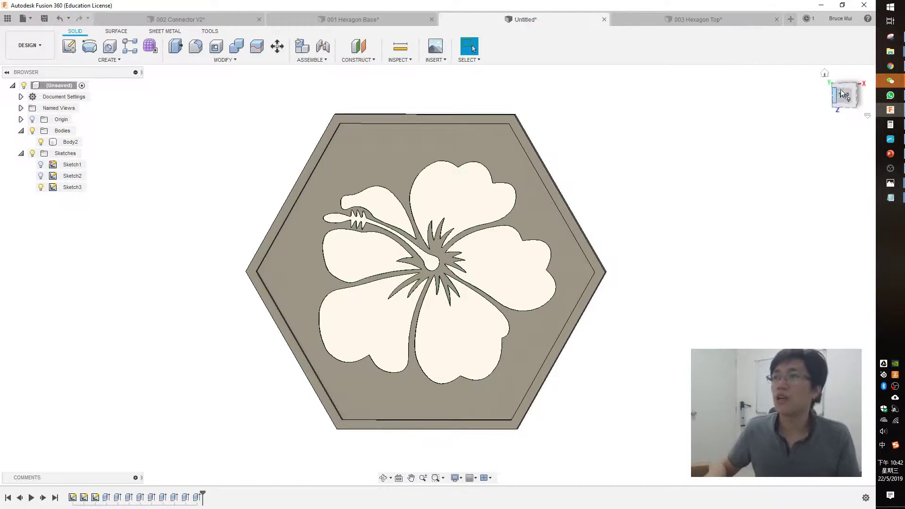
middle_click_drag(723, 235, 677, 194, "shift")
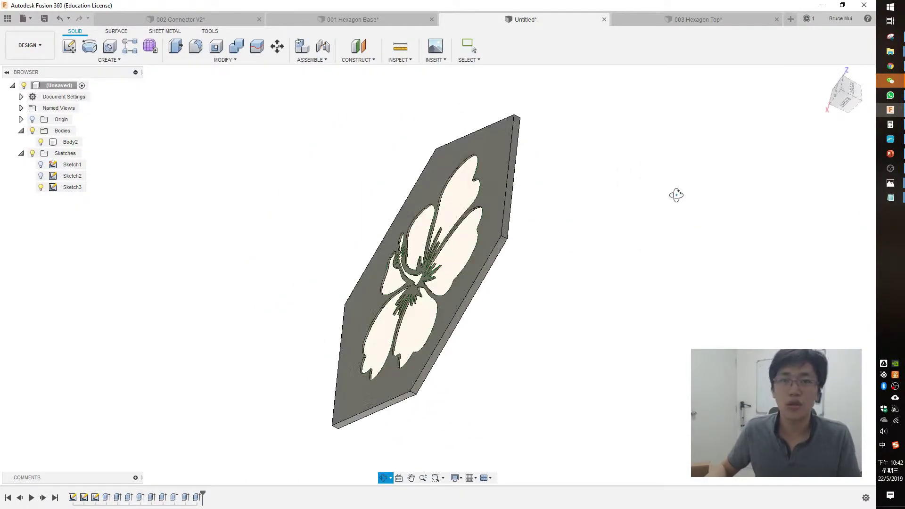
Step: Create a new empty design and start a sketch on the horizontal origin plane seen from the top, moving the sketch palette clear
left_click(791, 19)
middle_click_drag(362, 242, 356, 238)
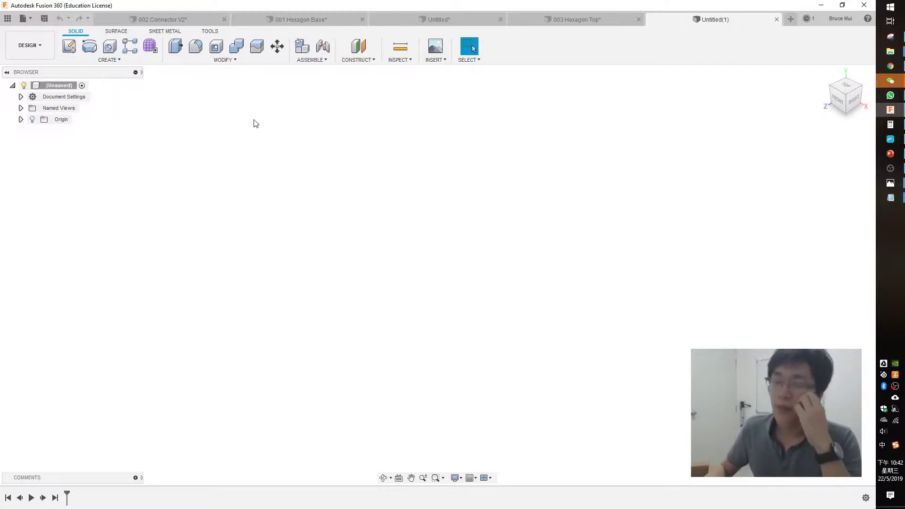
left_click(70, 47)
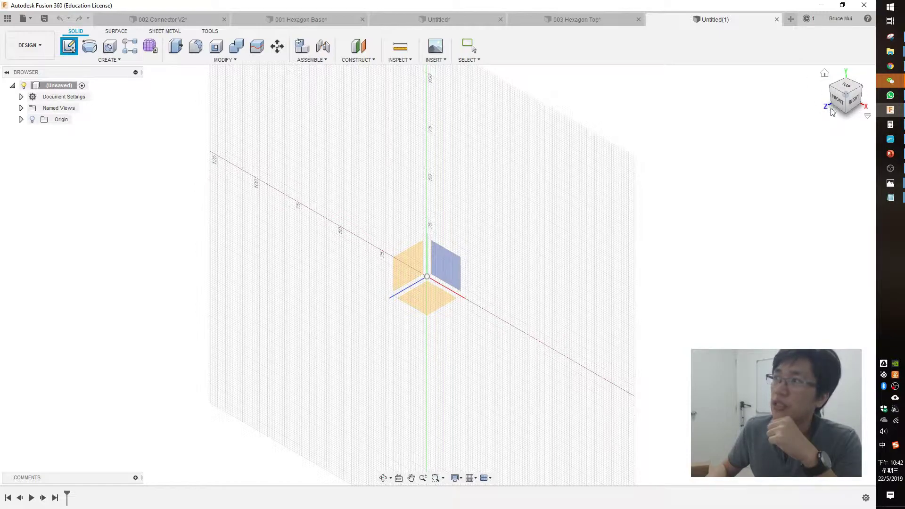
mouse_move(850, 99)
left_mouse_down()
mouse_move(872, 92)
mouse_move(867, 99)
left_mouse_up()
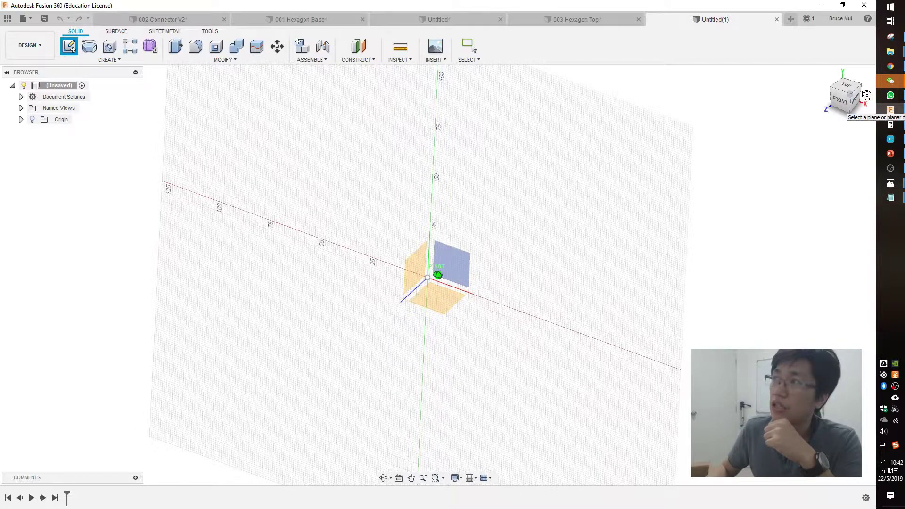
left_click(847, 86)
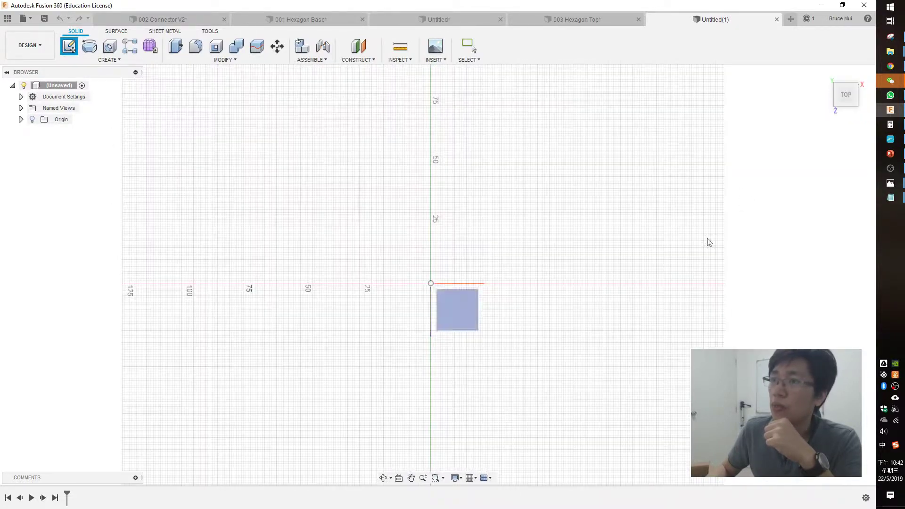
left_click(451, 319)
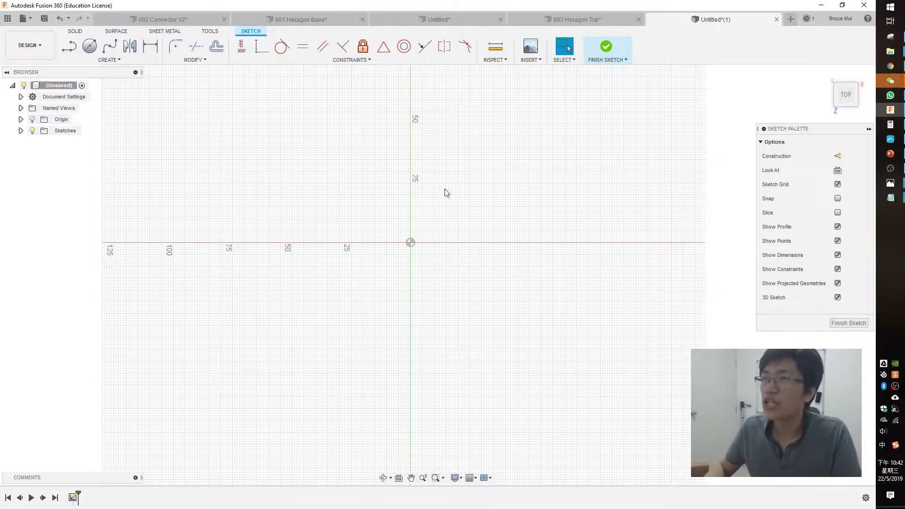
mouse_move(806, 131)
left_mouse_down()
mouse_move(751, 92)
mouse_move(793, 101)
left_mouse_up()
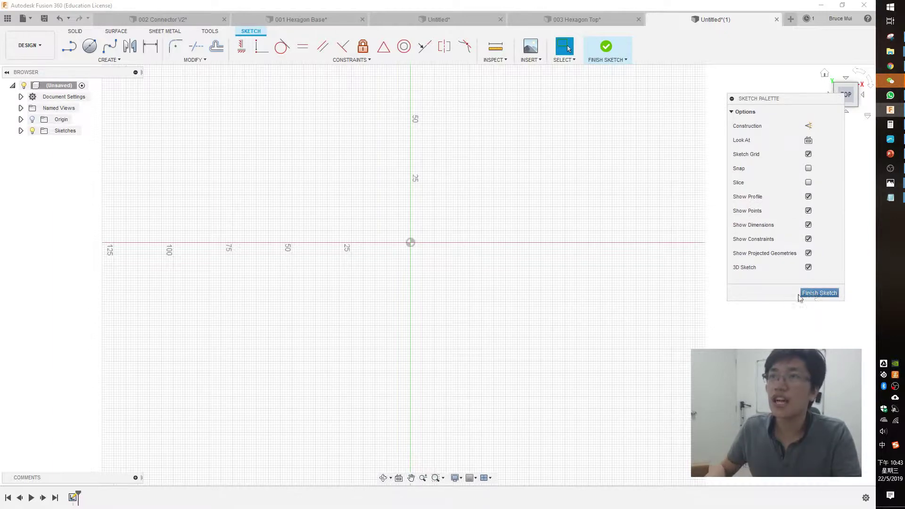
Step: Draw an inscribed six-sided polygon centred on the origin with a radius of 100 mm and a corner on the horizontal axis
left_click(107, 60)
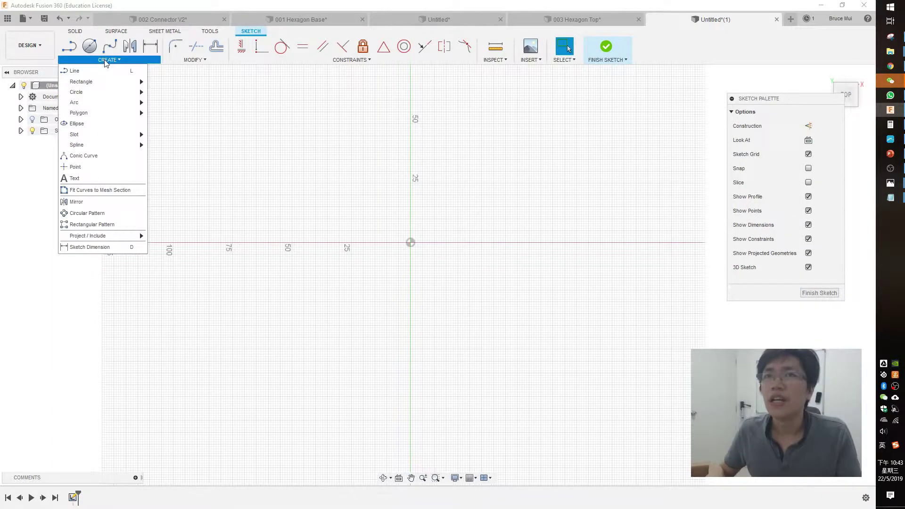
left_click(107, 60)
left_click(124, 61)
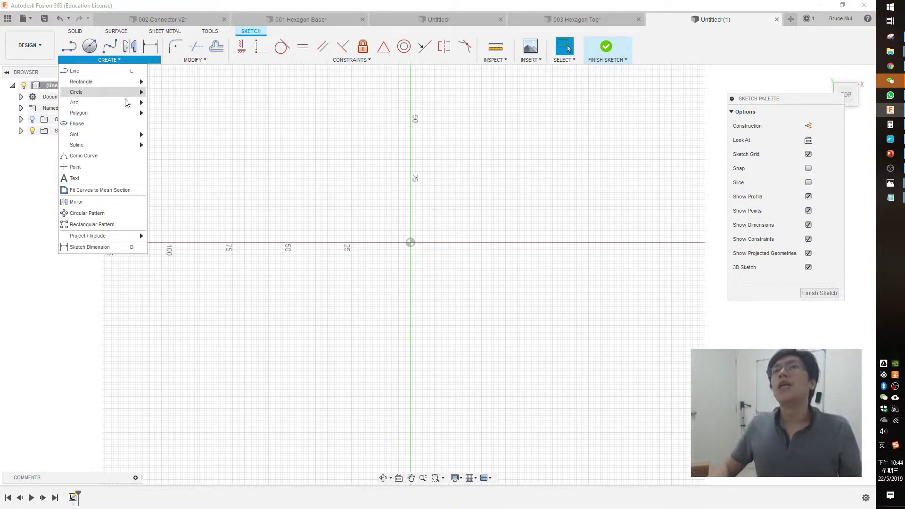
mouse_move(118, 114)
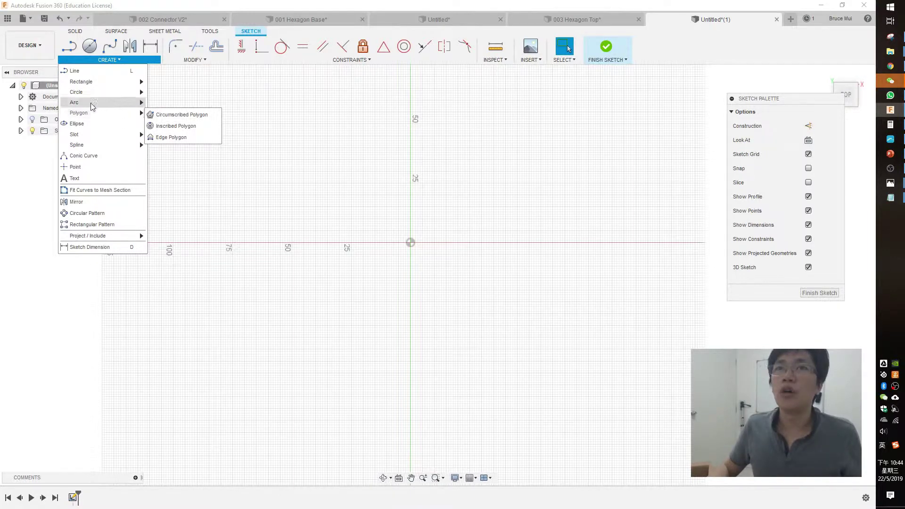
left_click(162, 131)
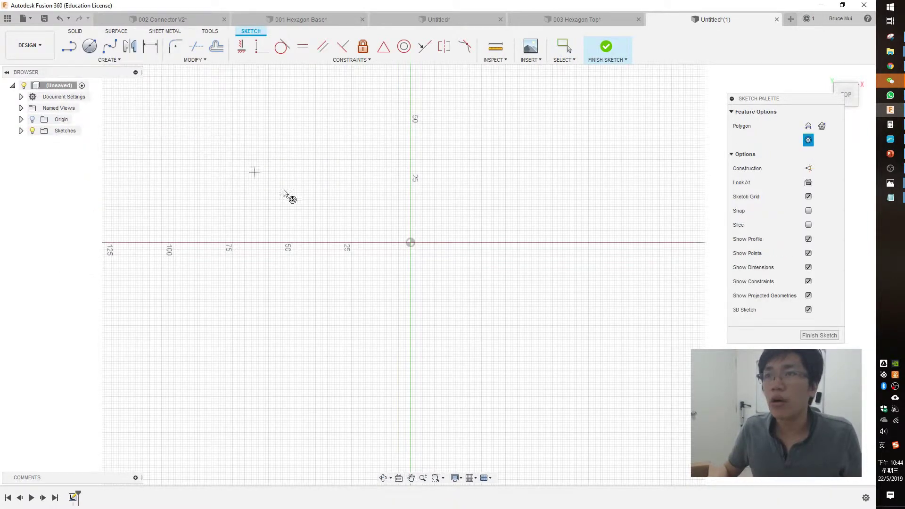
scroll(408, 243, "up", 2)
left_click(413, 242)
scroll(462, 287, "up", 2)
scroll(420, 227, "down", 5)
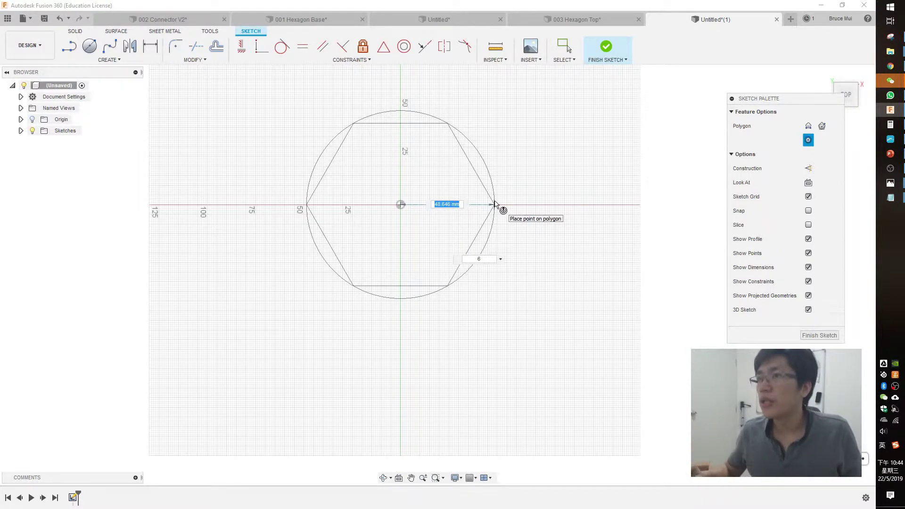
type("100")
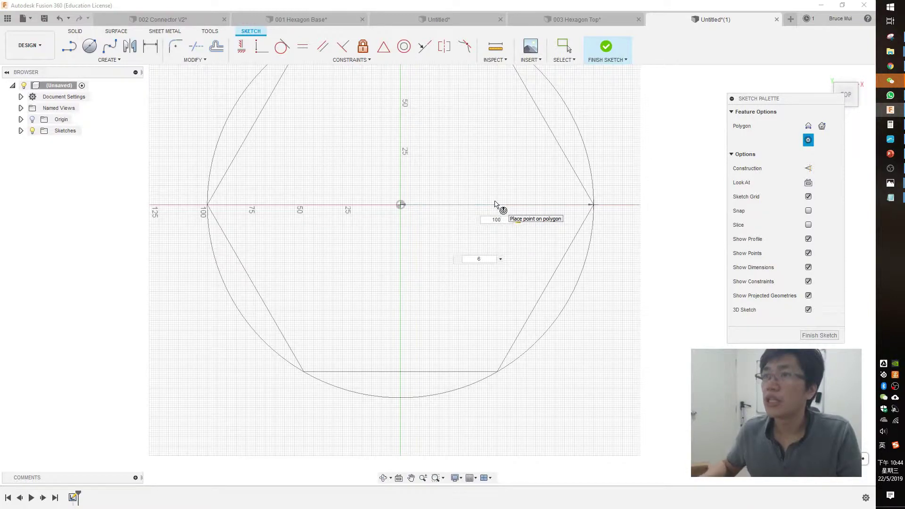
key("Return")
middle_click_drag(499, 209, 479, 265)
scroll(481, 264, "down", 3)
middle_click_drag(556, 237, 505, 256)
Step: Insert the hibiscus SVG into the sketch and centre it inside the hexagon at X -60.384 mm and Y -63.60 mm, scale 1.00
left_click(530, 59)
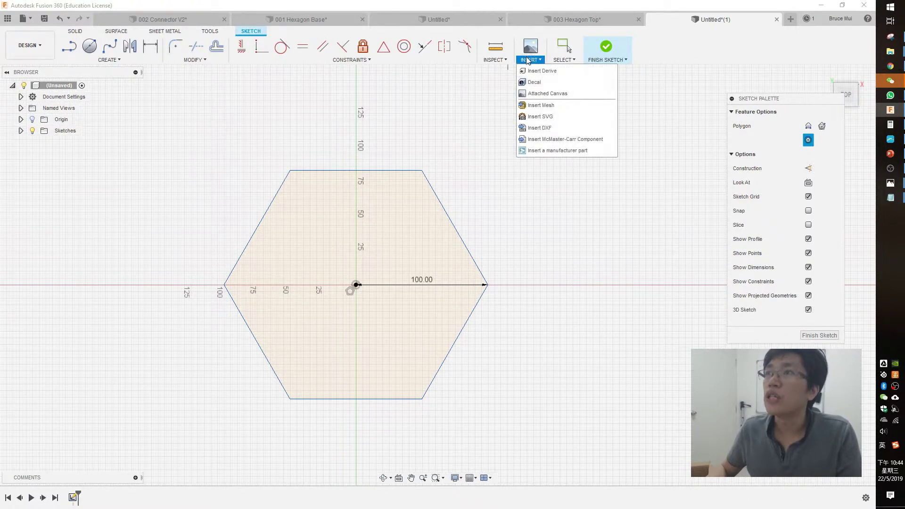
left_click(552, 121)
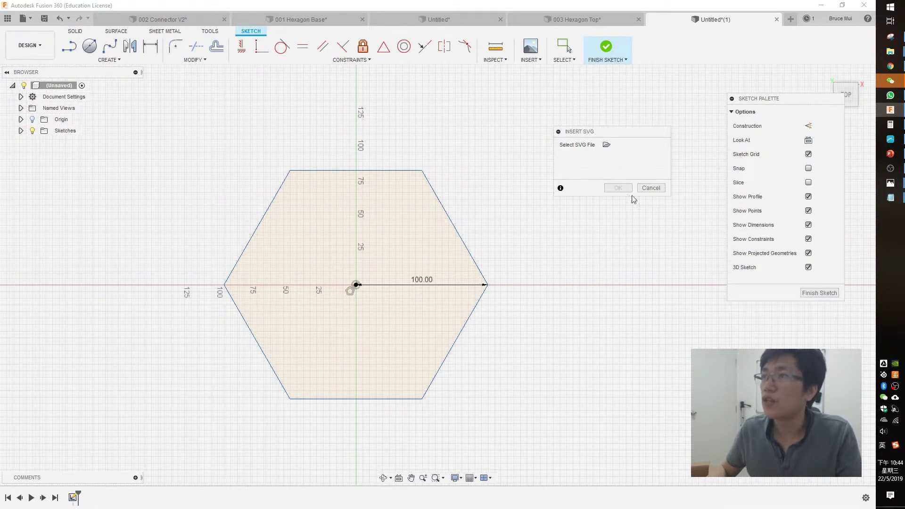
left_click(607, 145)
left_click(123, 97)
left_click(369, 250)
left_click_drag(378, 304, 289, 218)
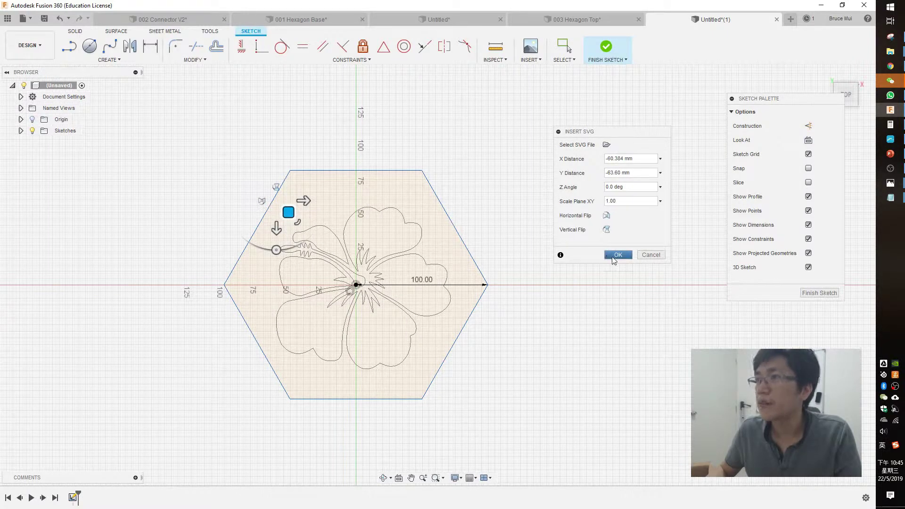
left_click(618, 255)
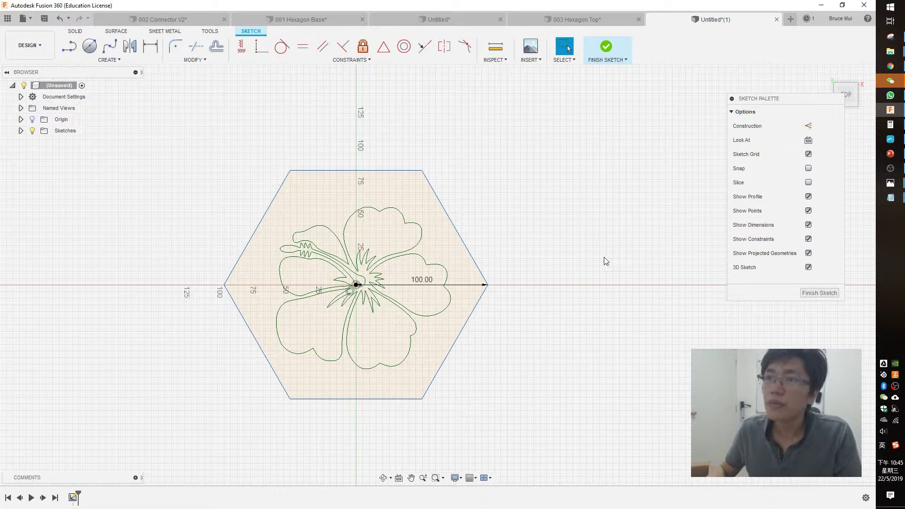
Step: Examine the hexagon and the flower profiles from an angled view and close up
scroll(565, 290, "down", 2)
scroll(566, 290, "up", 3)
mouse_move(566, 291)
middle_mouse_down("shift")
mouse_move(521, 305)
mouse_move(548, 293)
mouse_move(531, 289)
mouse_move(556, 295)
middle_mouse_up("shift")
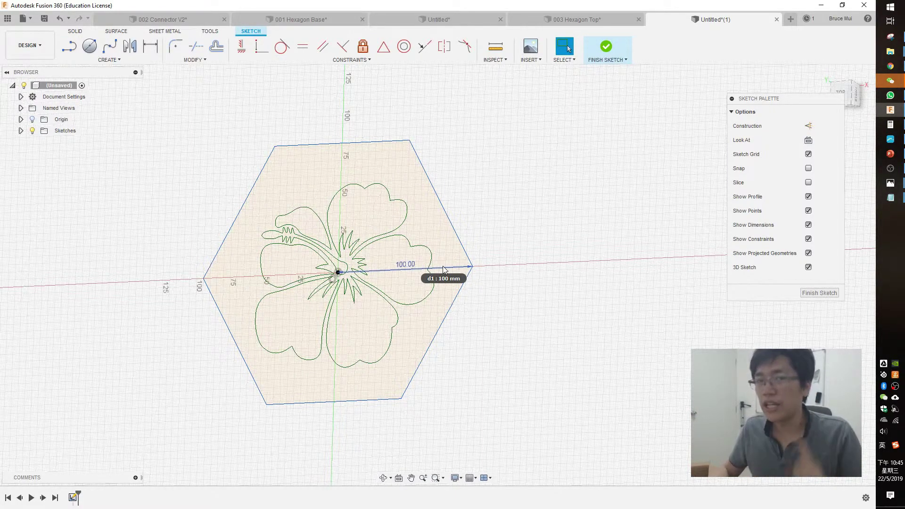
middle_click_drag(509, 296, 557, 333, "shift")
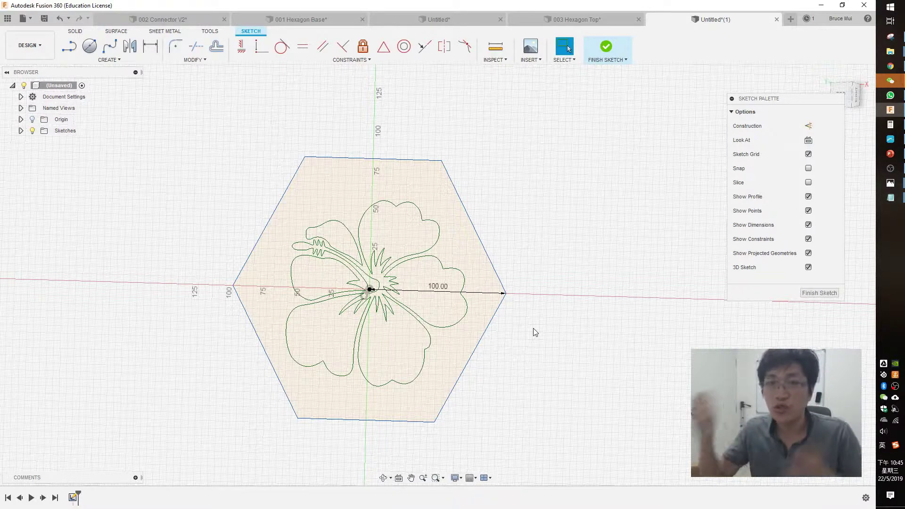
scroll(572, 332, "down", 1)
scroll(570, 320, "up", 3)
middle_click_drag(549, 294, 593, 291)
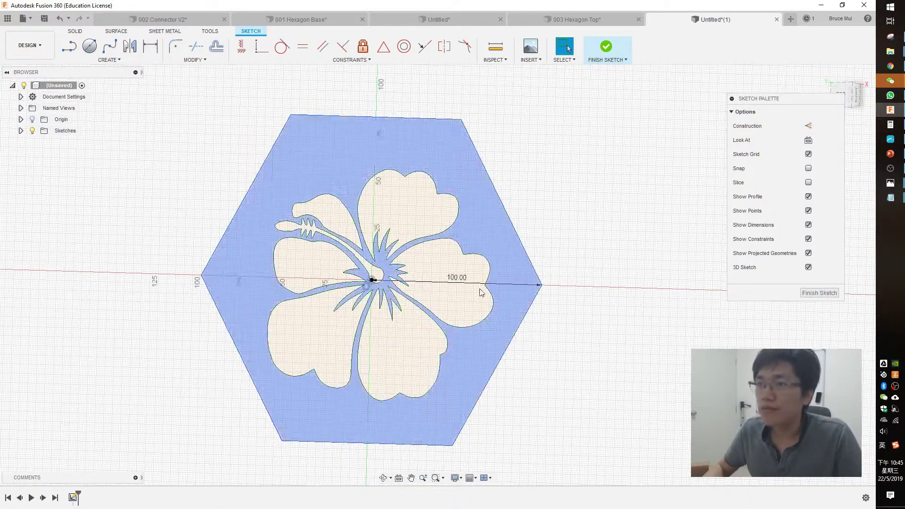
middle_click_drag(523, 257, 573, 265)
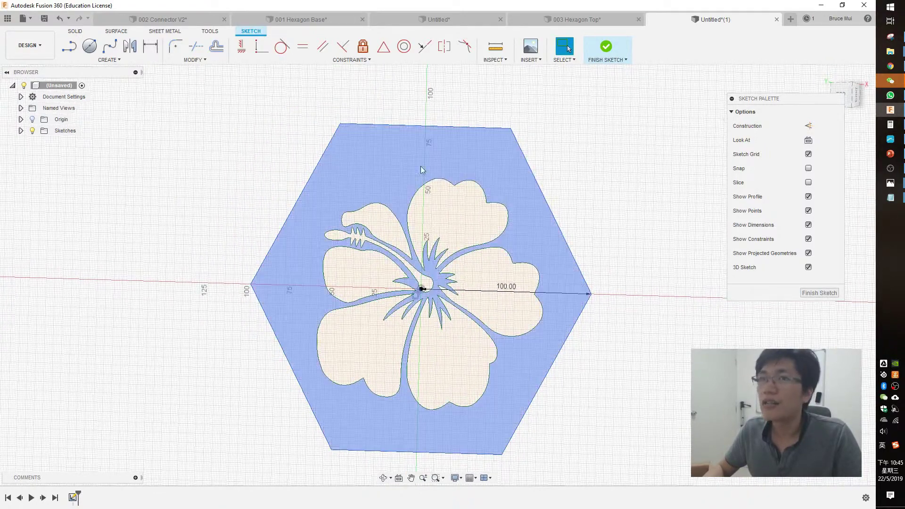
Step: Expand the list of sketches, finish the current sketch and reopen Sketch1 for editing
left_click(64, 133)
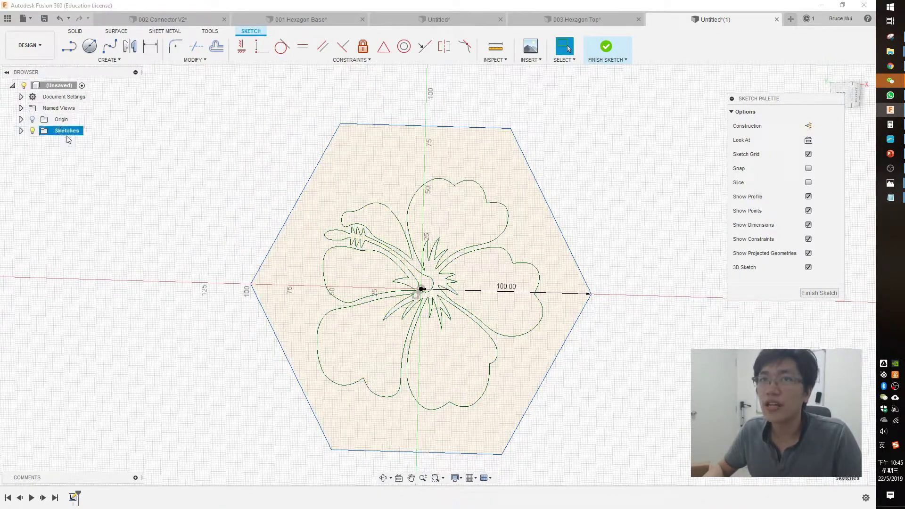
left_click(21, 131)
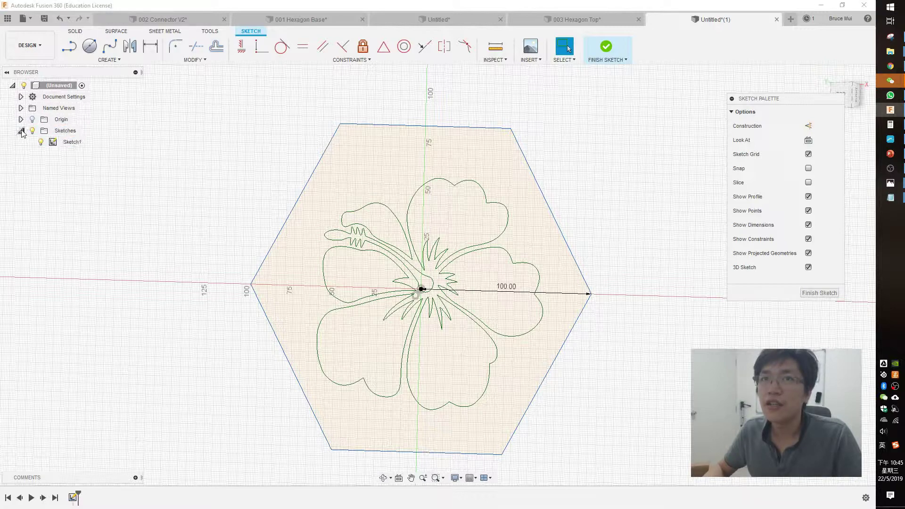
left_click(49, 142)
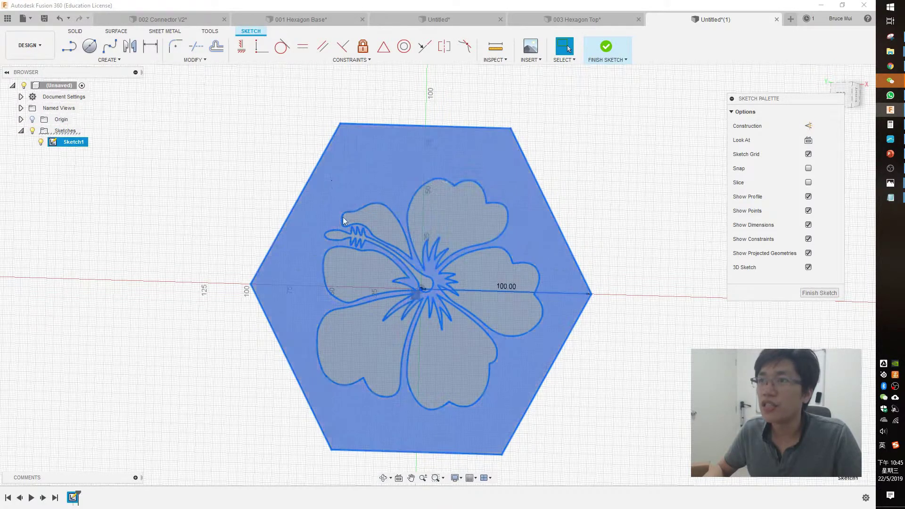
left_click(687, 231)
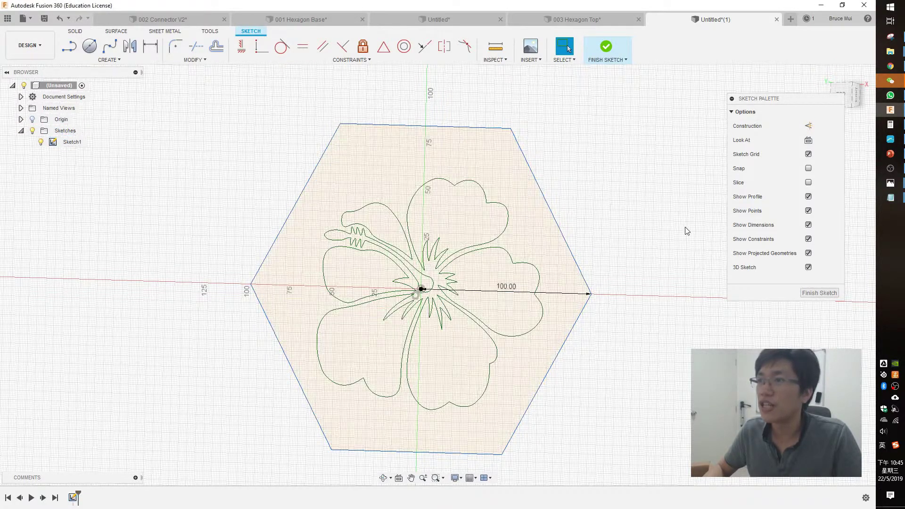
left_click(821, 294)
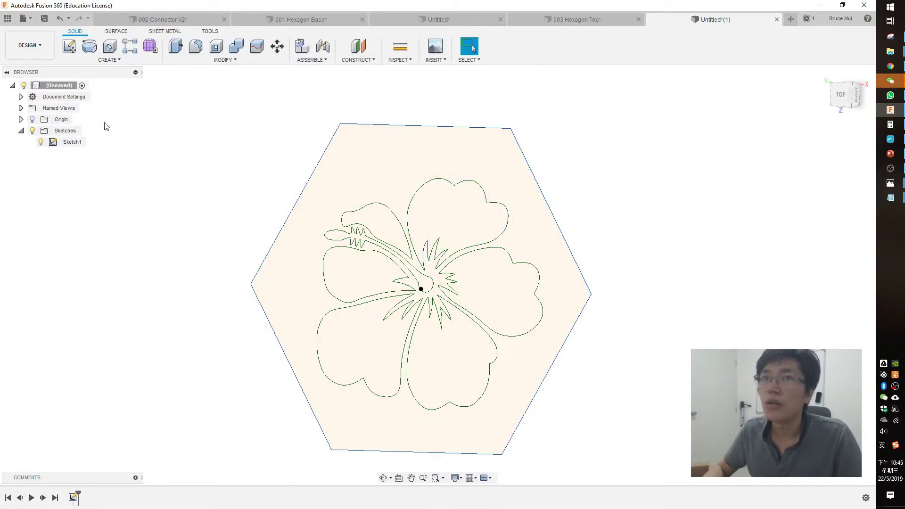
double_click(74, 142)
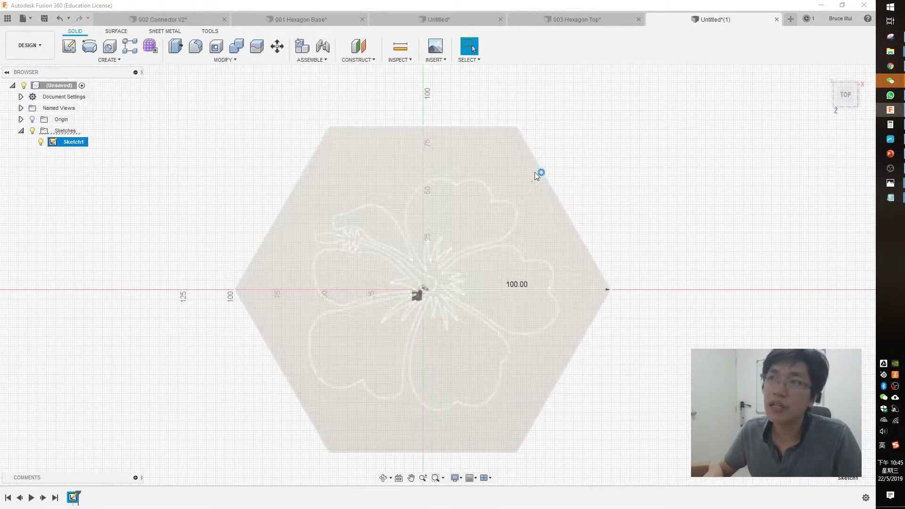
Step: Change the hexagon's radius dimension to 110 mm and set it back to 100 mm
double_click(545, 174)
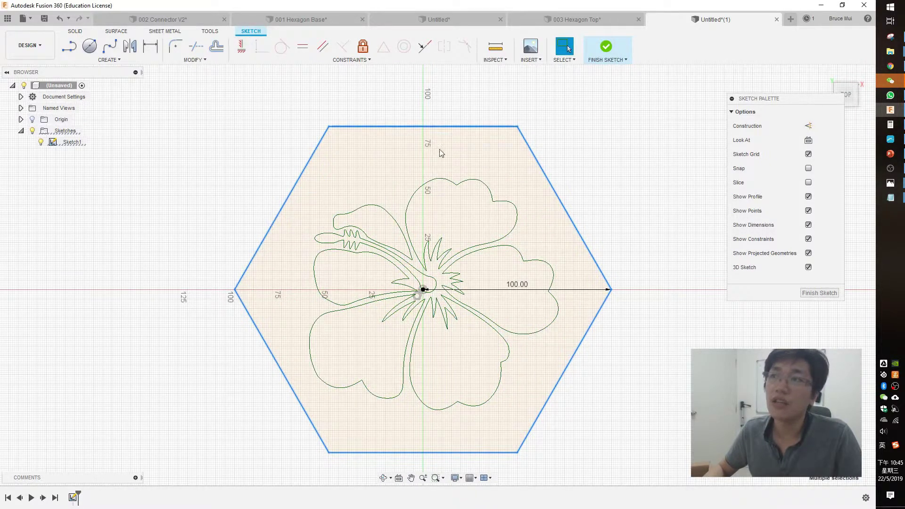
left_click(518, 276)
double_click(522, 286)
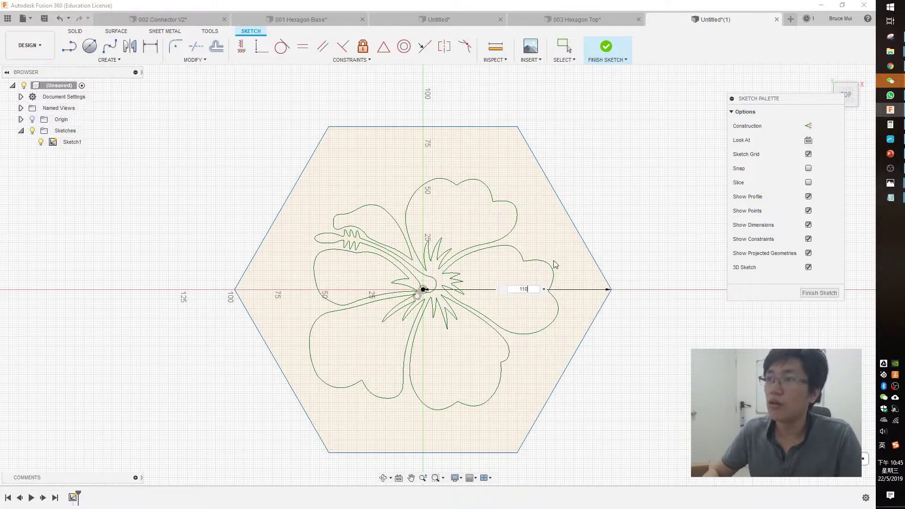
key("Return")
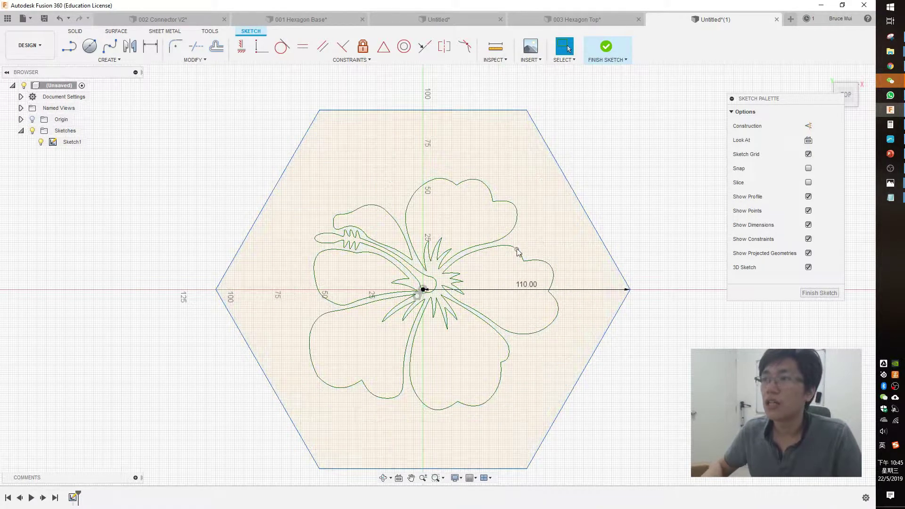
double_click(527, 285)
type("100")
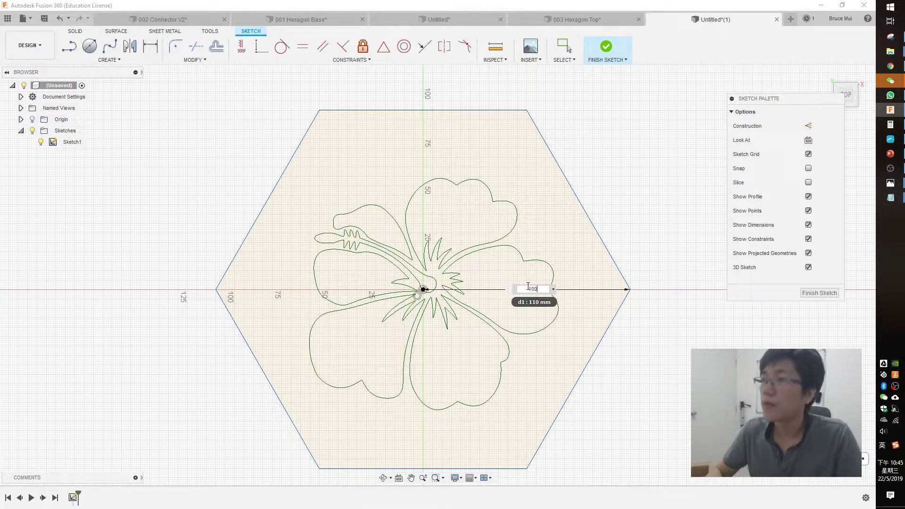
key("Return")
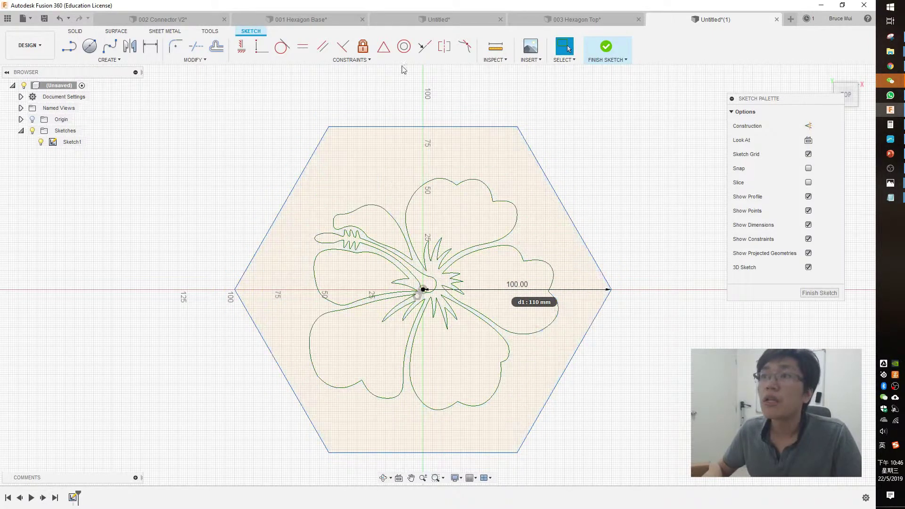
Step: Offset the six sides of the hexagon inward by 5 mm
double_click(378, 126)
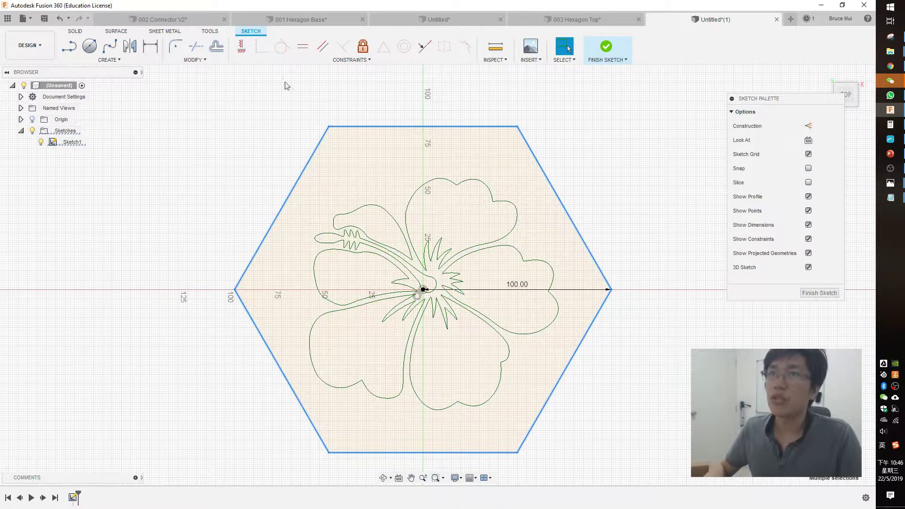
left_click(224, 48)
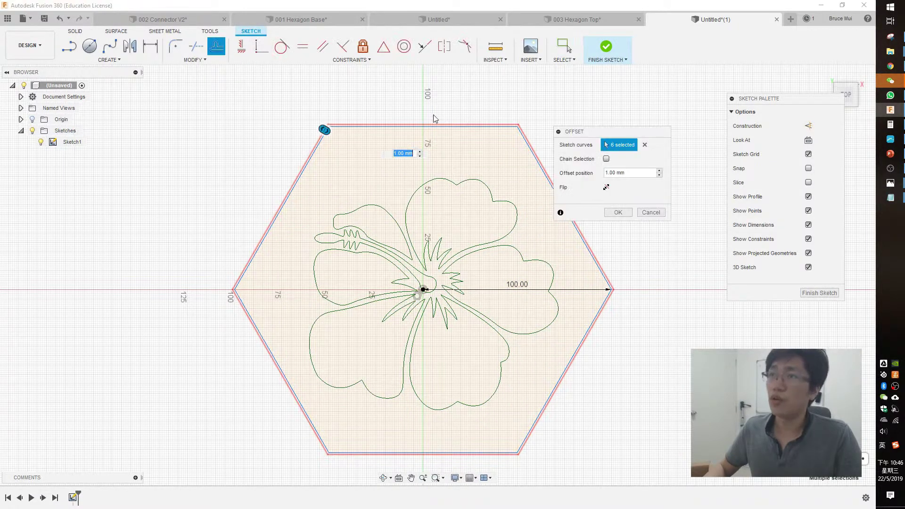
type("-5")
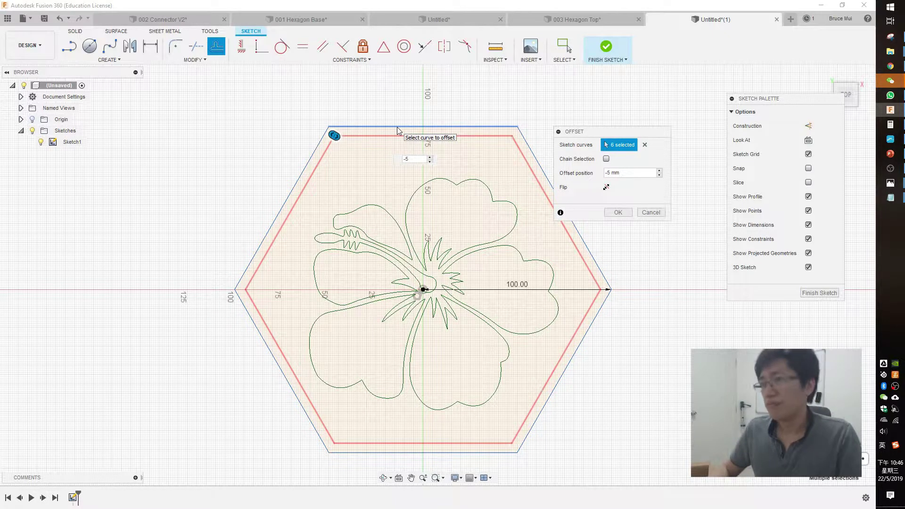
key("BackSpace")
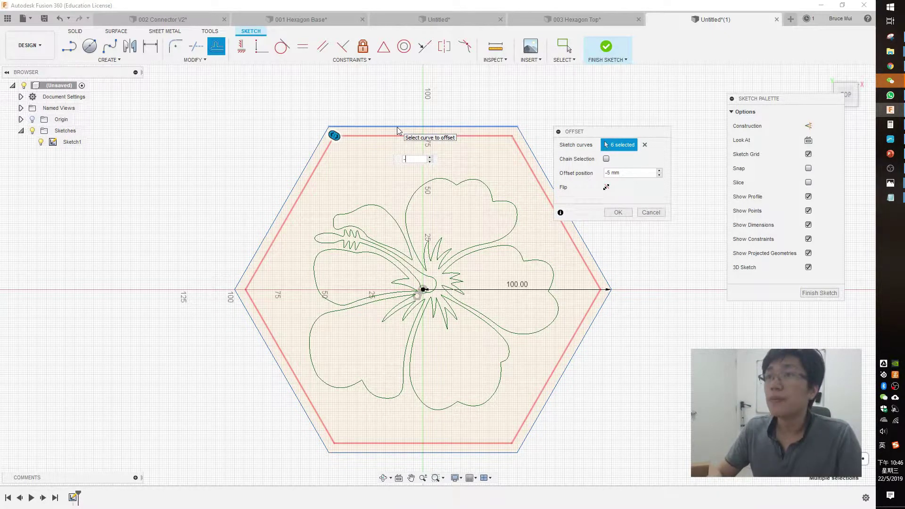
type("10")
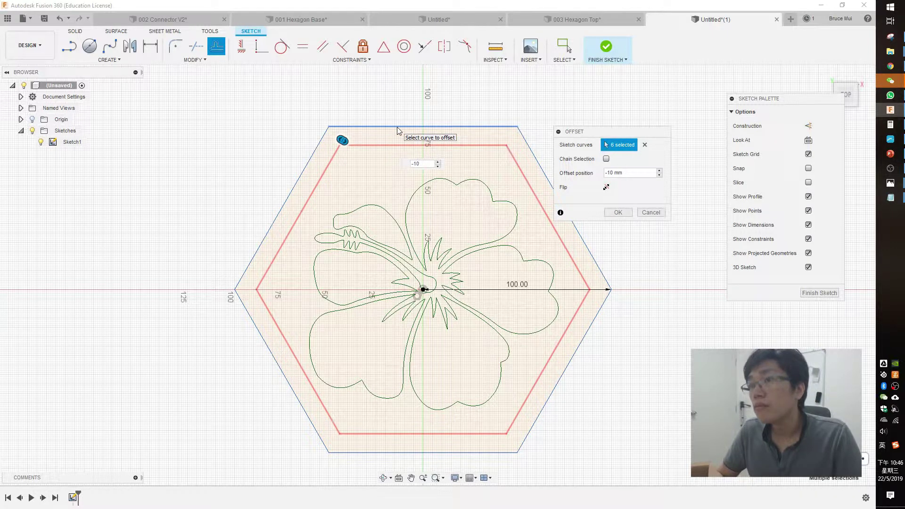
key("BackSpace")
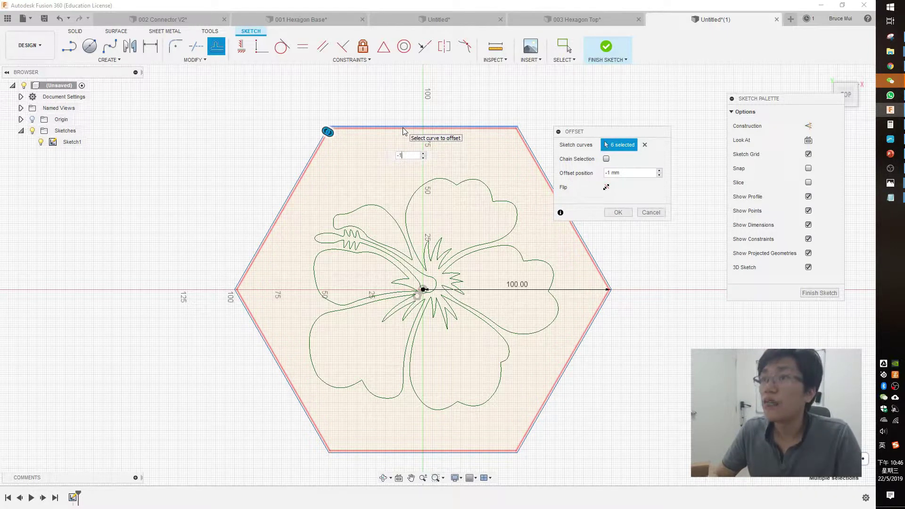
key("Return")
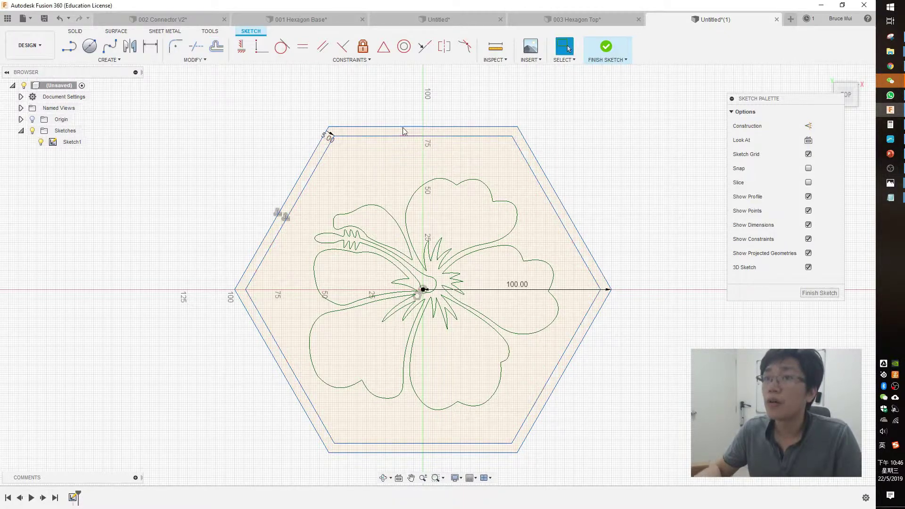
scroll(652, 321, "down", 1)
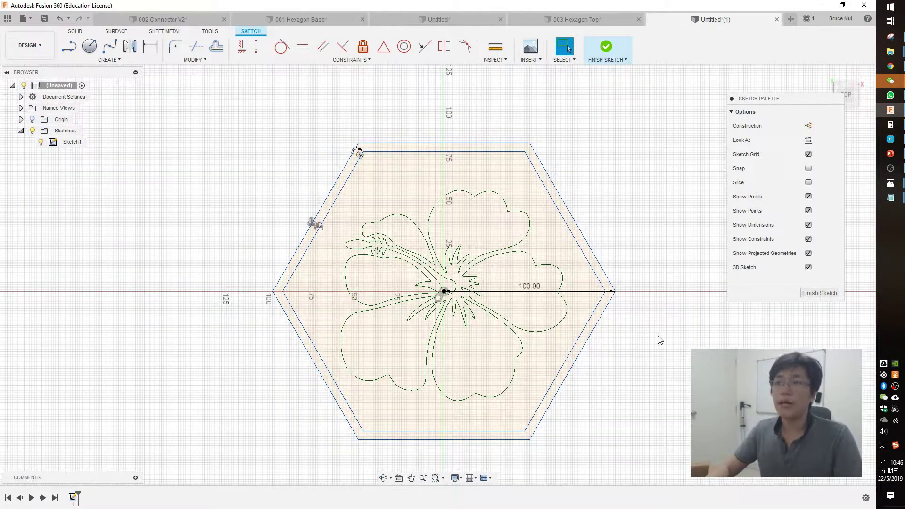
scroll(660, 340, "up", 1)
key("alt+Tab")
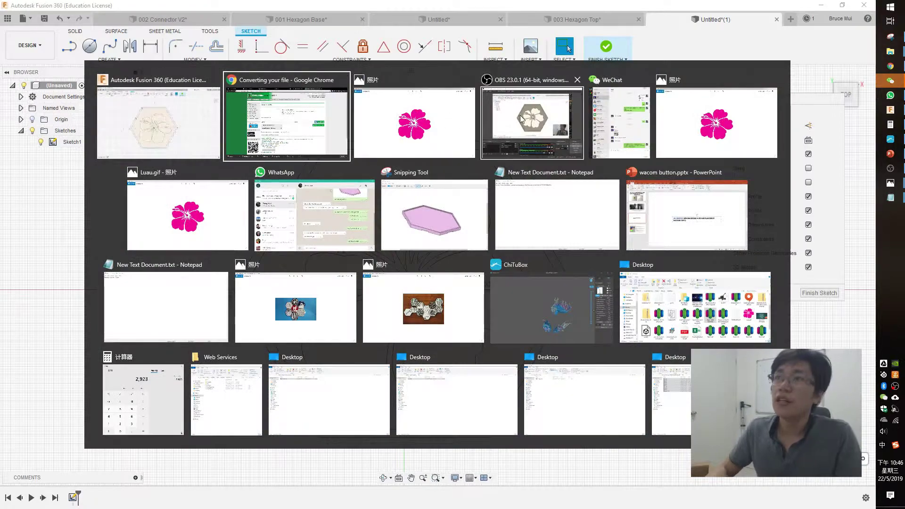
left_click(539, 126)
key("alt+Tab")
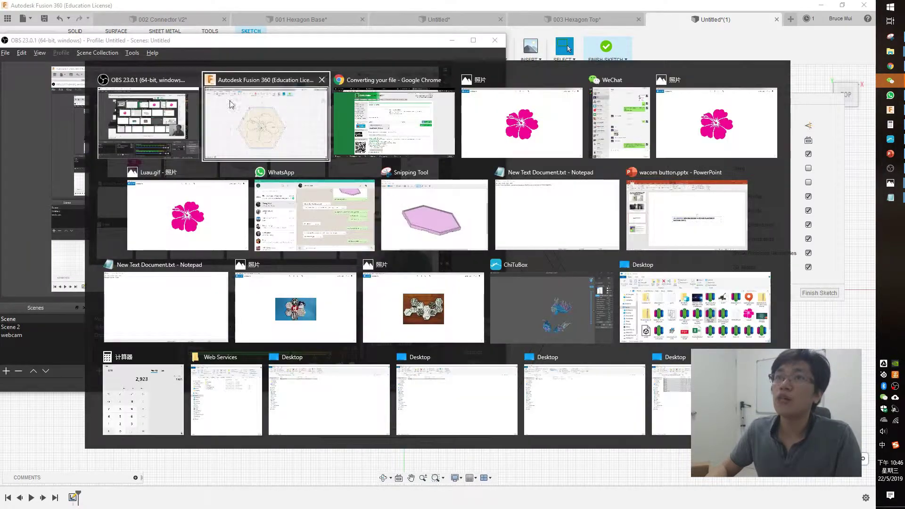
Step: Switch to the browser, look over the 100hex reference tiles on Thingiverse, and return to the Fusion 360 sketch
key("alt+Tab")
left_click(278, 8)
left_click(377, 8)
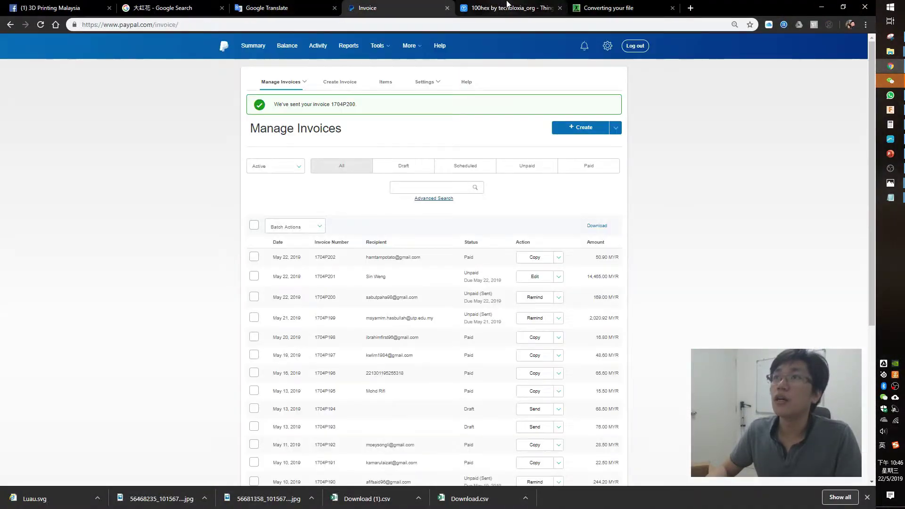
left_click(507, 6)
scroll(418, 213, "down", 2)
scroll(417, 213, "up", 2)
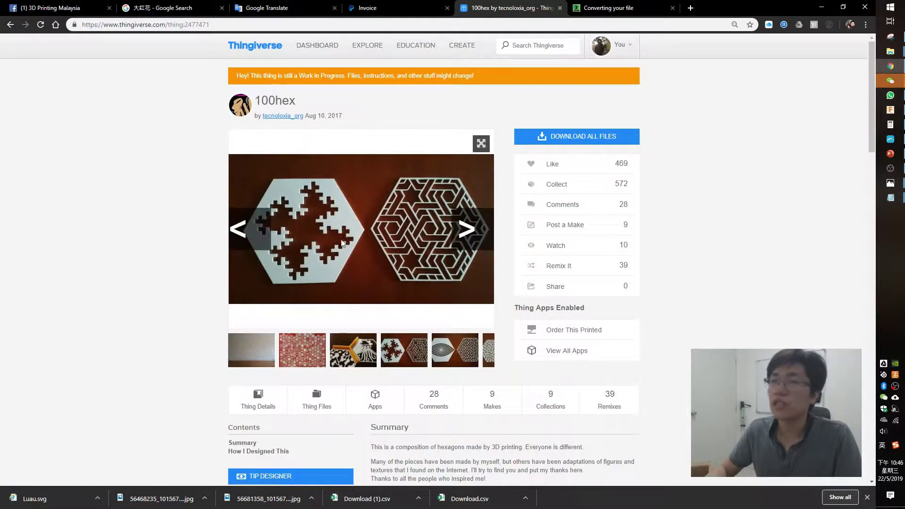
scroll(339, 242, "down", 1)
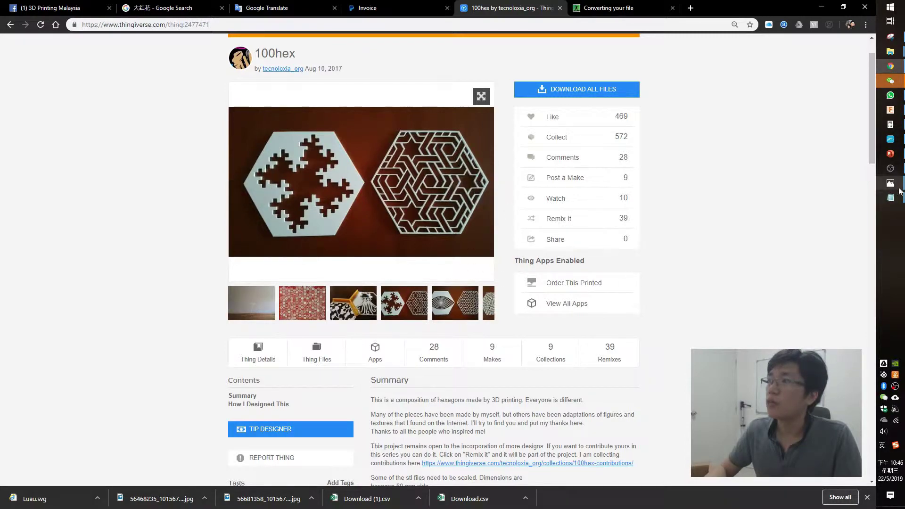
left_click(894, 111)
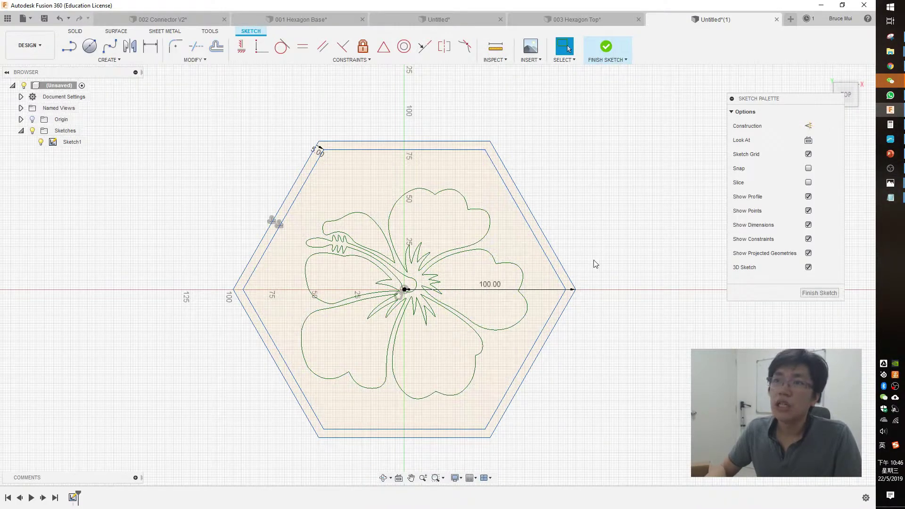
Step: Select the hexagon border, the background and all seven flower profiles in the sketch
left_click_drag(626, 244, 578, 245)
key("Escape")
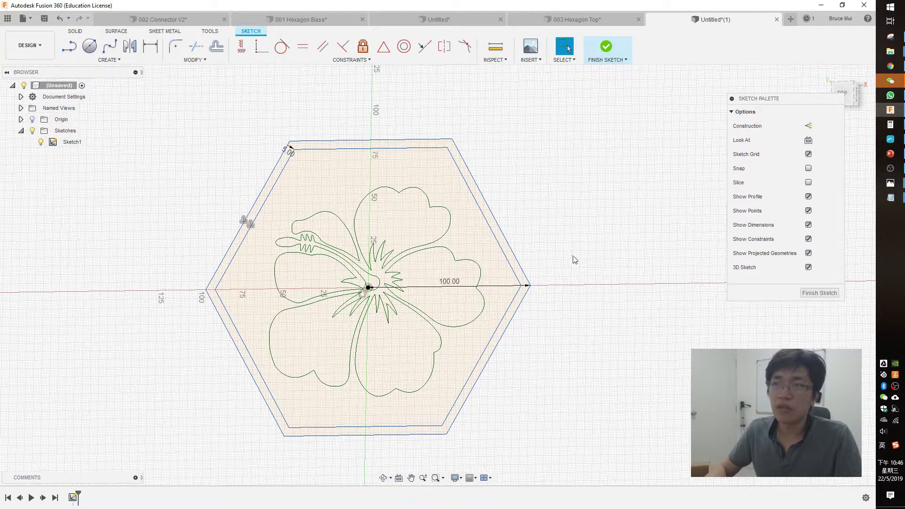
scroll(534, 256, "up", 2)
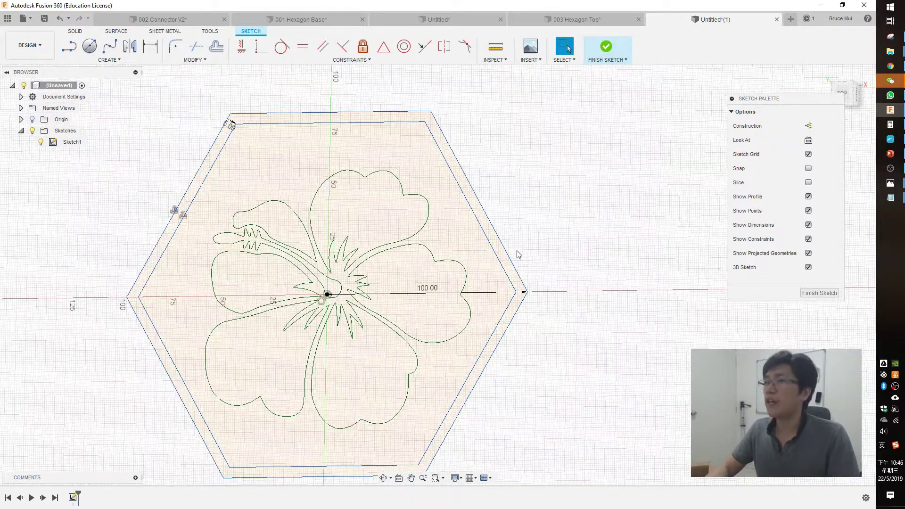
left_click(493, 243)
left_click(474, 262, "shift")
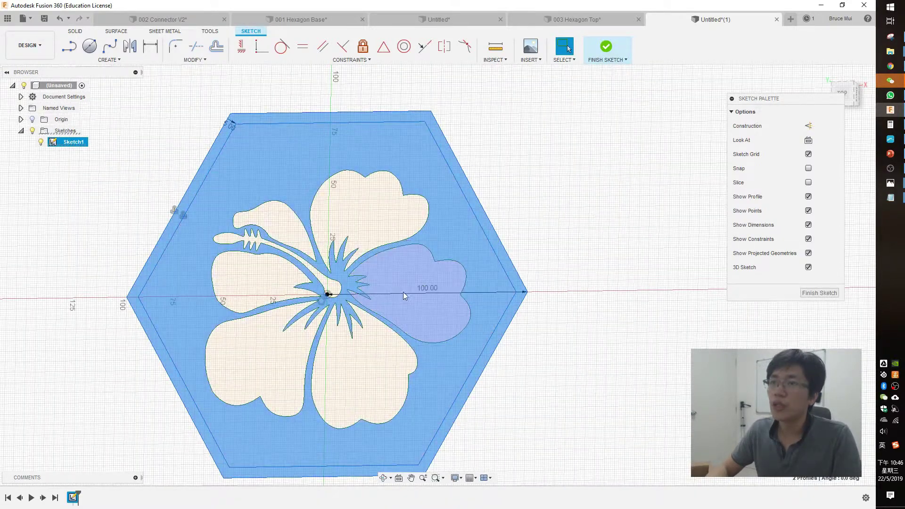
left_click(400, 264, "shift")
left_click(374, 219, "shift")
left_click(288, 214, "shift")
left_click(279, 275, "shift")
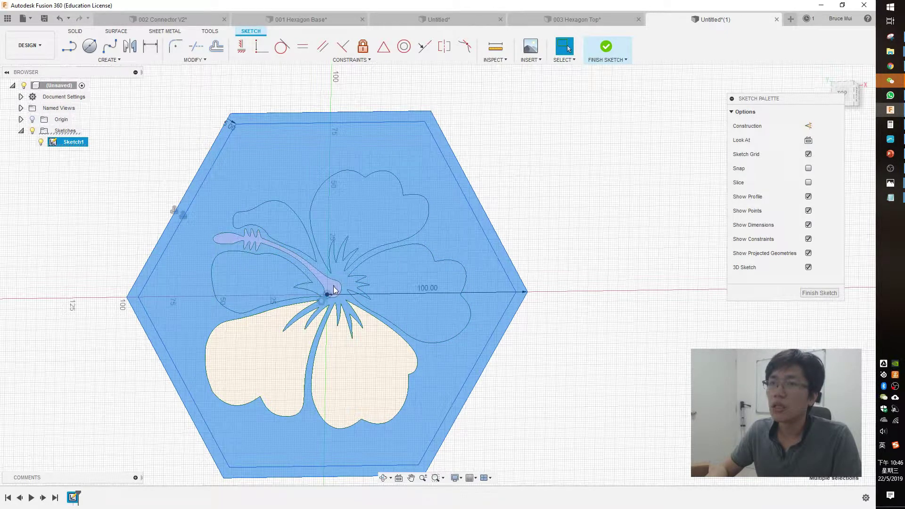
left_click(337, 282, "shift")
left_click(348, 347, "shift")
left_click(278, 367, "shift")
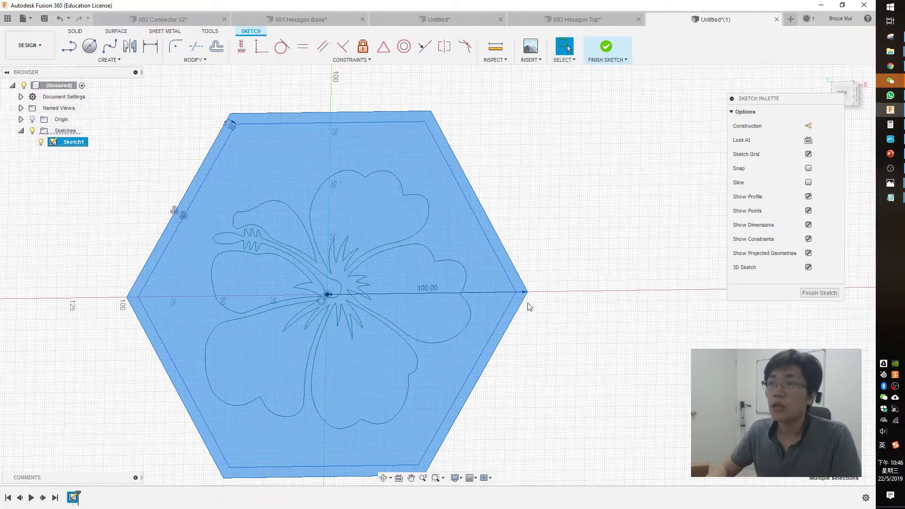
Step: Extrude only the border profile between the two hexagons 4 mm as a new body
left_click(520, 288)
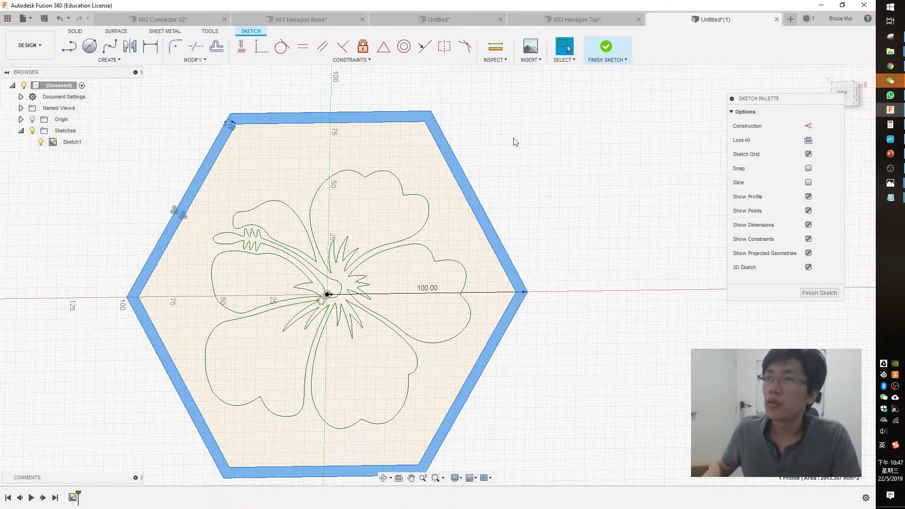
scroll(513, 144, "down", 1)
scroll(524, 181, "up", 1)
scroll(523, 208, "down", 1)
scroll(520, 214, "up", 1)
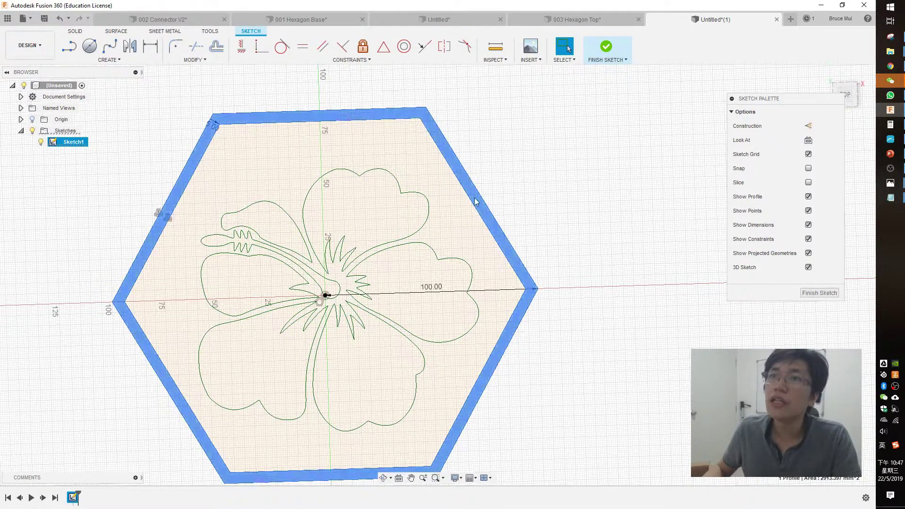
left_click(435, 173)
key("e")
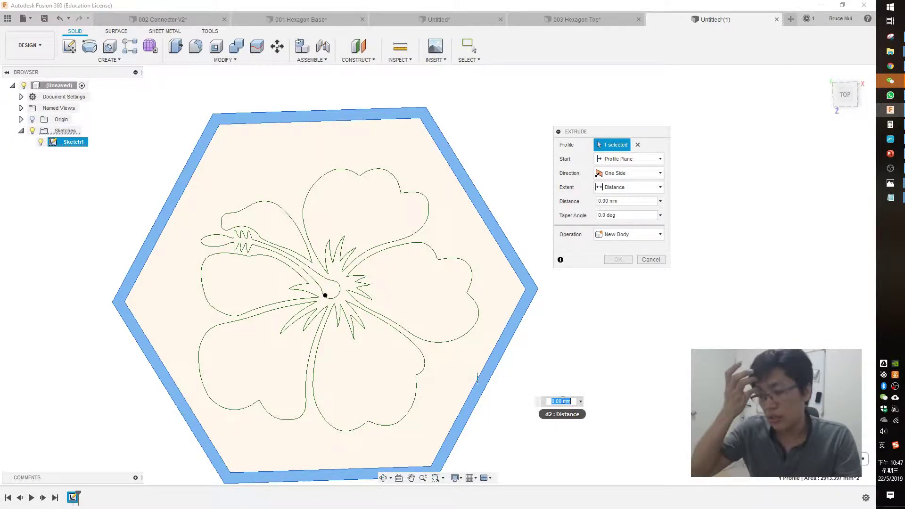
type("4")
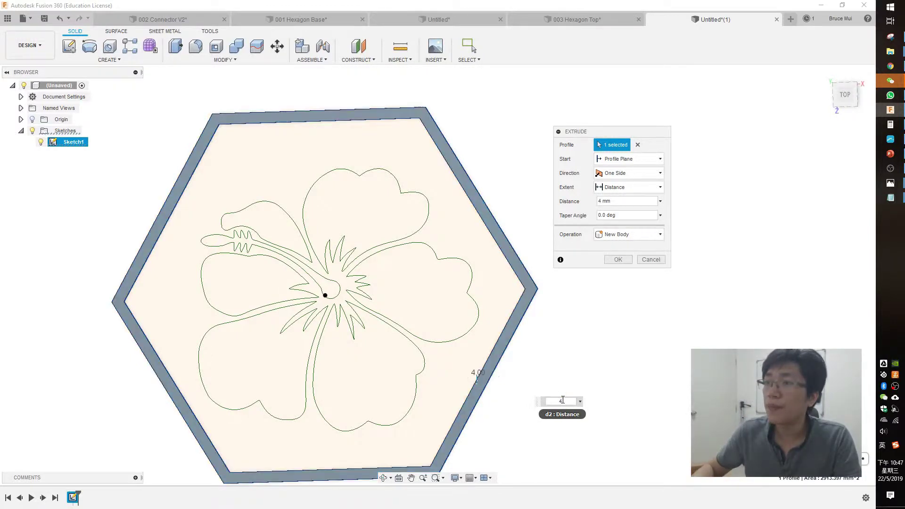
key("Return")
Step: Show Sketch1 again and extrude the background profile around the flower 2 mm
middle_click_drag(563, 401, 635, 386, "shift")
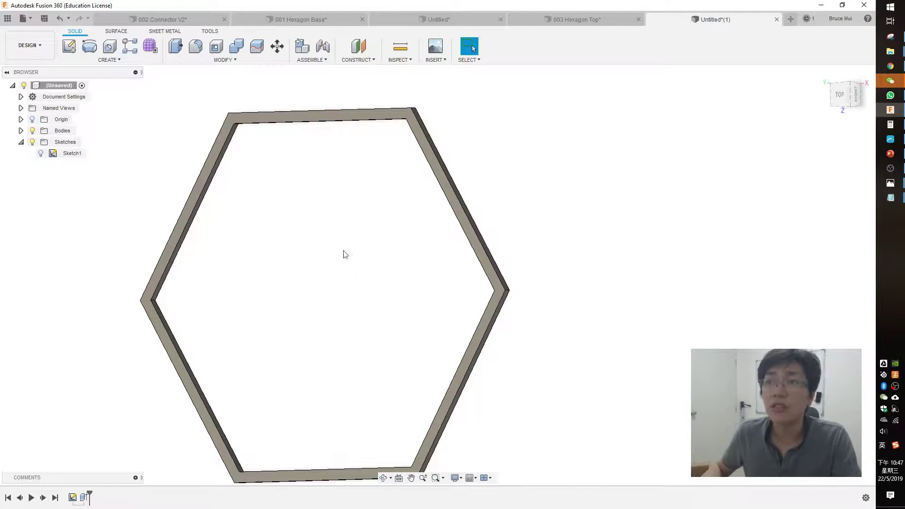
middle_click_drag(332, 303, 398, 271)
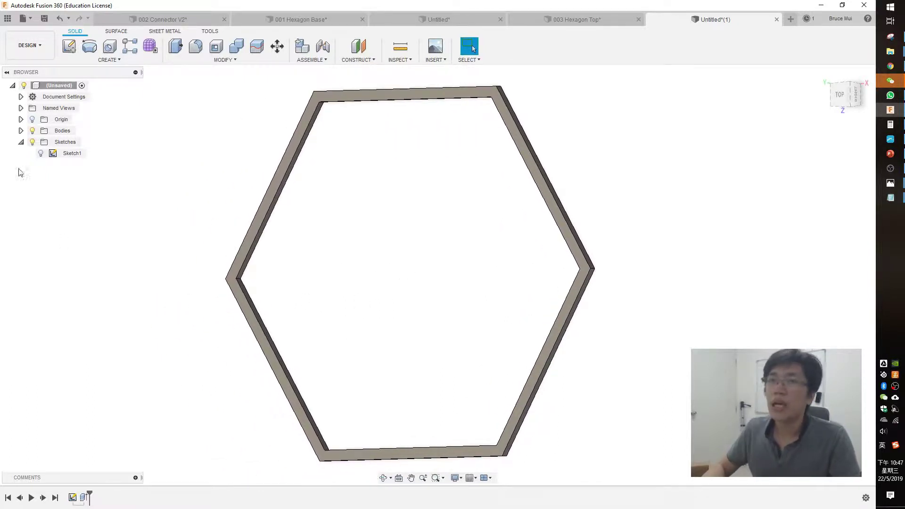
left_click(41, 155)
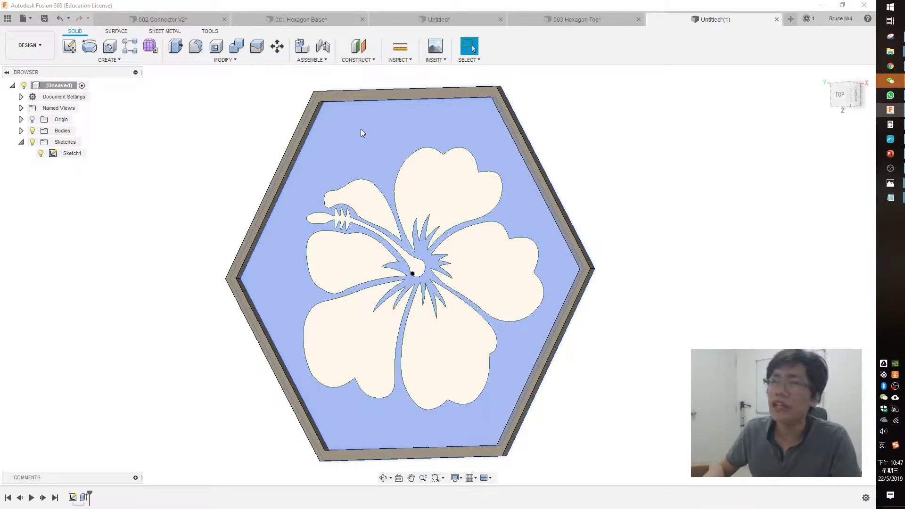
left_click(361, 130)
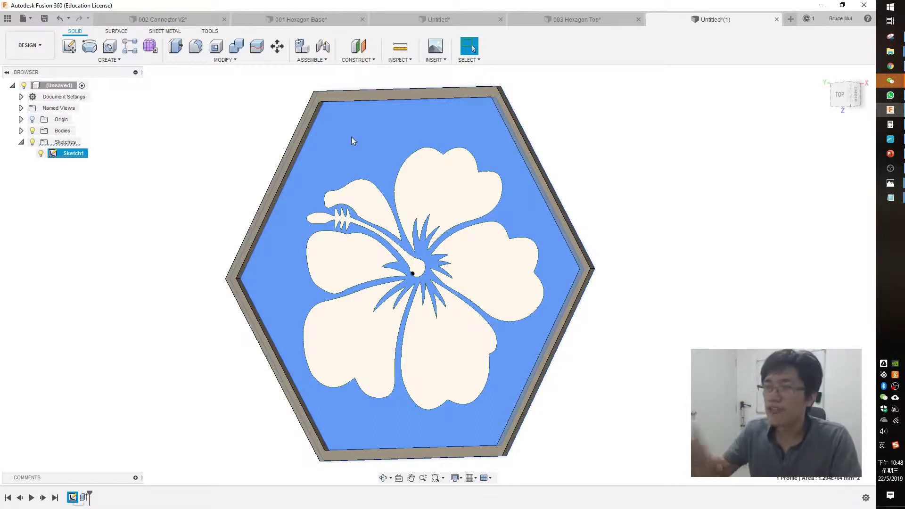
key("e")
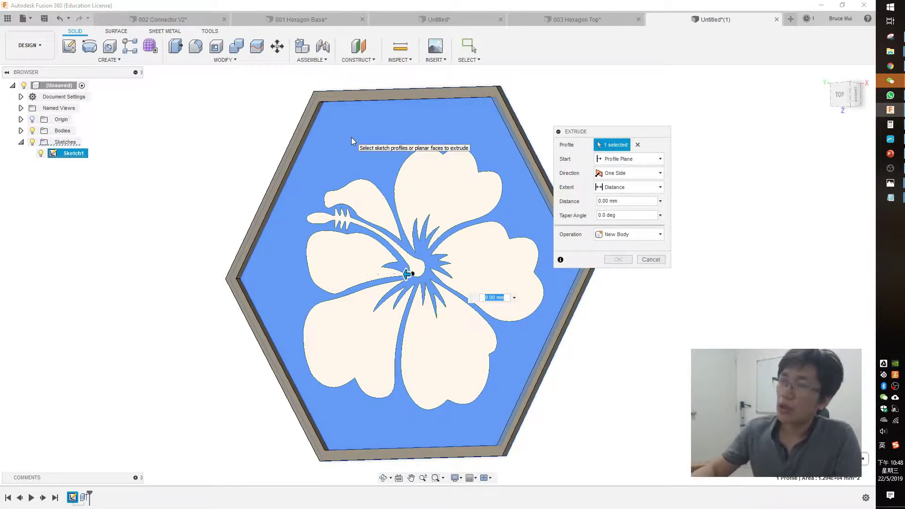
type("2")
key("Return")
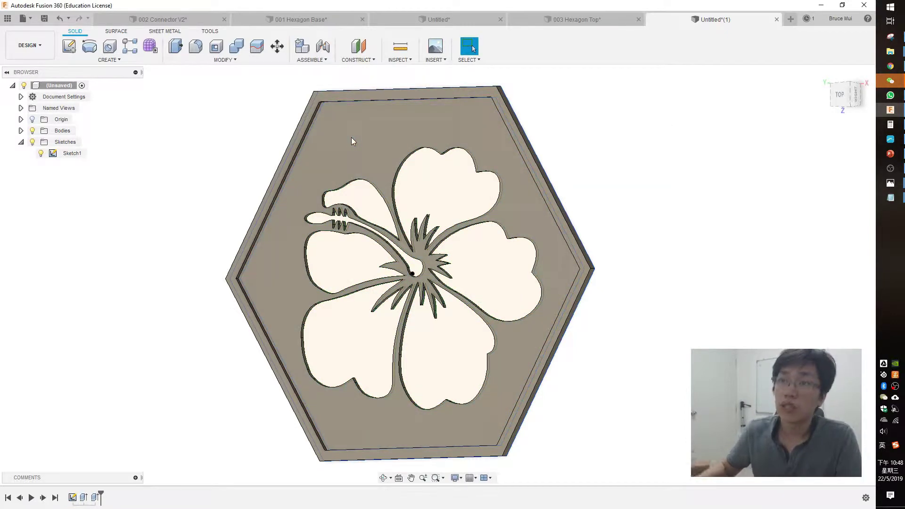
Step: Inspect the extruded background and border from an angle and compare them with the other untitled design
left_click(384, 477)
left_click_drag(598, 259, 643, 268)
middle_click_drag(643, 268, 579, 203, "shift")
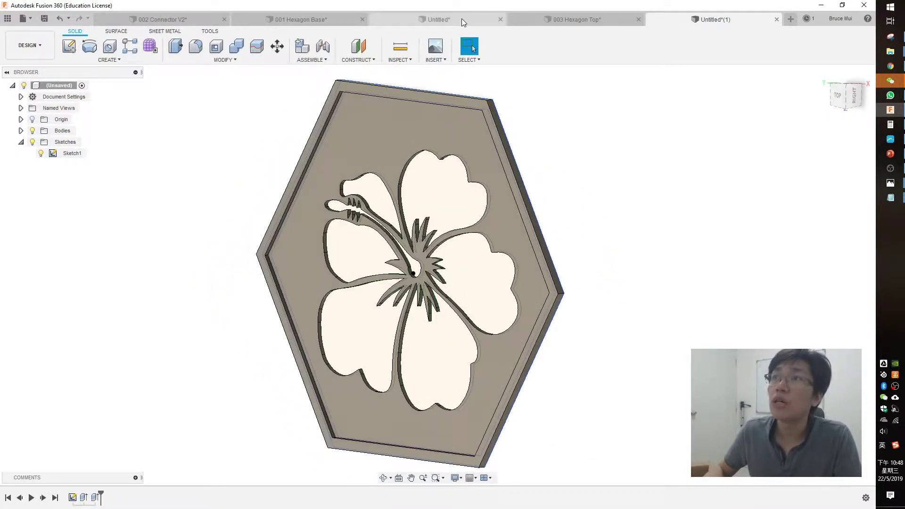
left_click(462, 18)
middle_click_drag(610, 231, 631, 124, "shift")
left_click(695, 21)
middle_click_drag(609, 191, 610, 204, "shift")
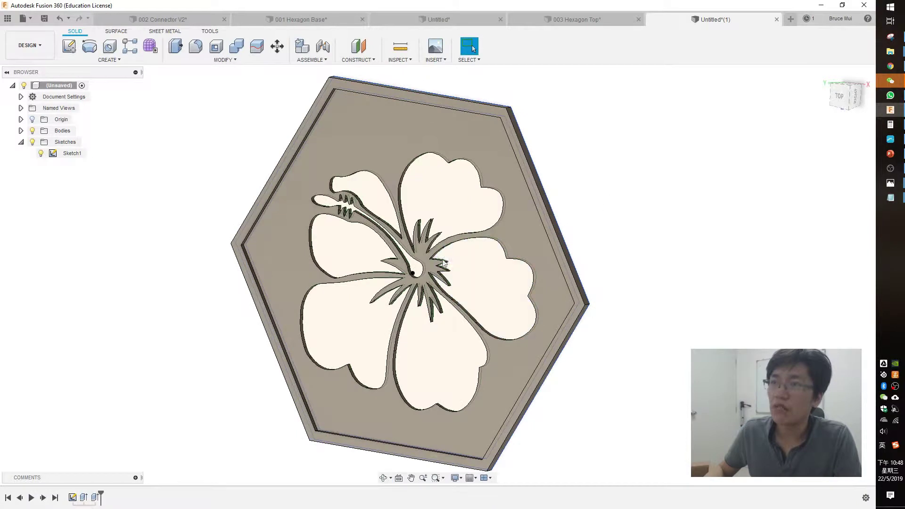
Step: Extrude the seven flower profiles 4 mm, joining them to the tile
left_click(491, 283)
left_click(457, 217)
left_click(491, 287, "ctrl")
left_click(401, 252, "ctrl")
left_click(367, 198, "ctrl")
left_click(356, 263, "ctrl")
left_click(369, 329, "ctrl")
left_click(441, 353, "ctrl")
middle_click_drag(632, 337, 645, 309, "shift")
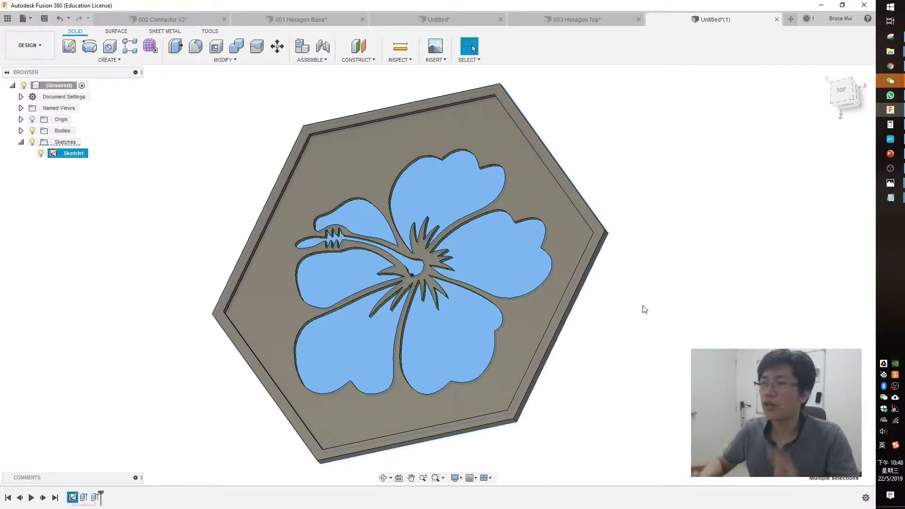
middle_click_drag(480, 277, 681, 409, "shift")
key("e")
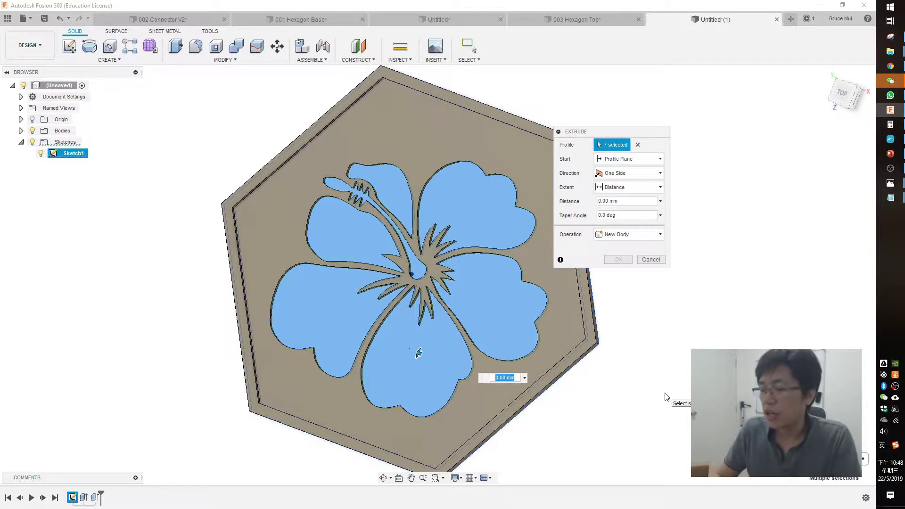
type("3")
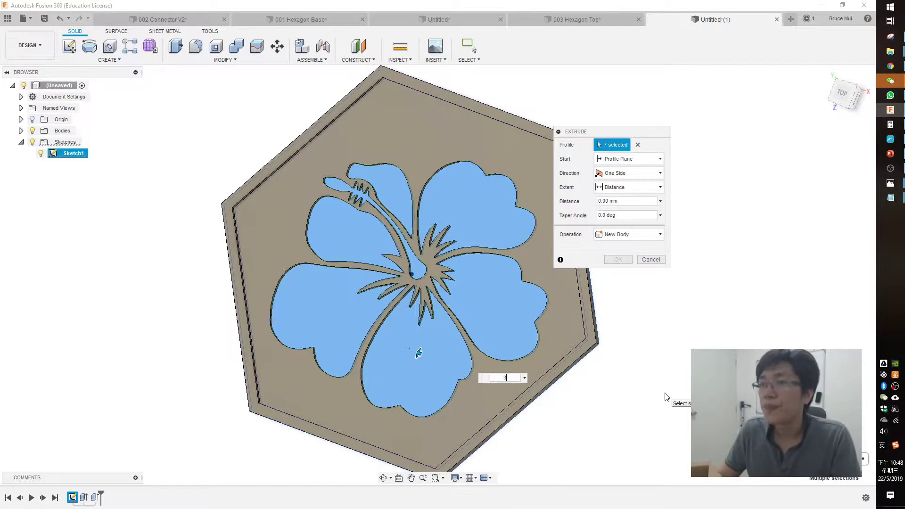
middle_click_drag(674, 392, 662, 324, "shift")
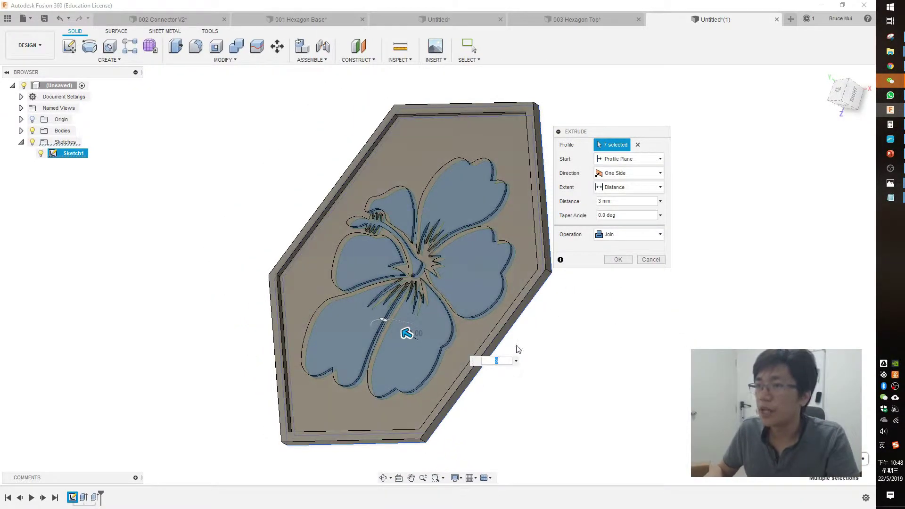
type("4")
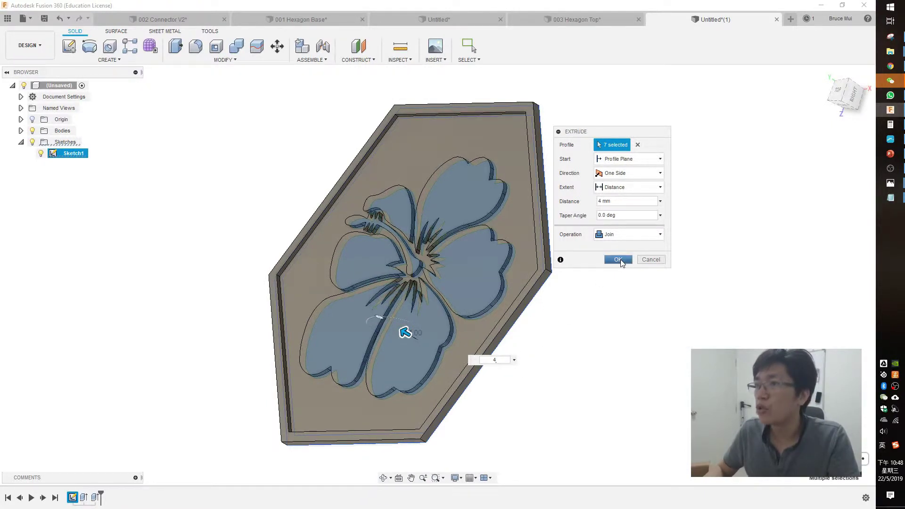
left_click(618, 260)
Step: Hide the sketches in the design
middle_click_drag(615, 372, 347, 344, "shift")
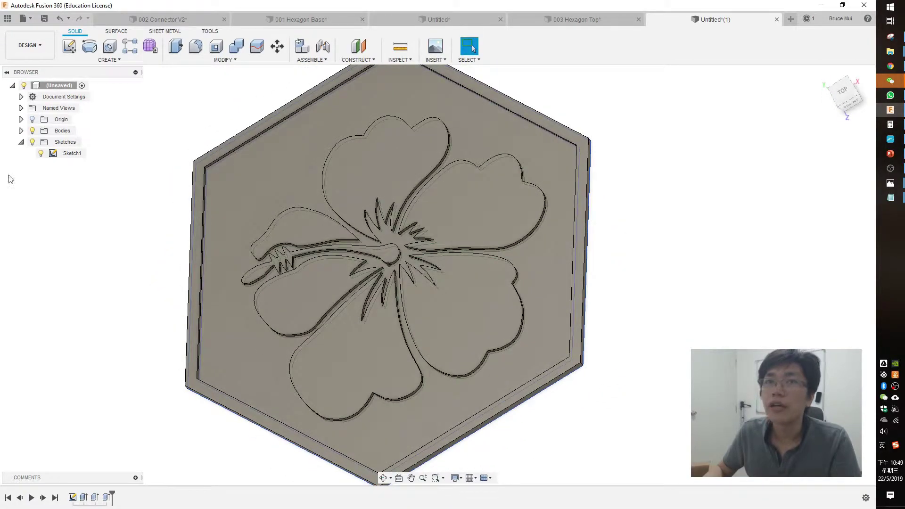
left_click(33, 142)
mouse_move(661, 314)
middle_mouse_down("shift")
mouse_move(646, 273)
mouse_move(668, 306)
mouse_move(655, 320)
mouse_move(673, 317)
mouse_move(646, 315)
middle_mouse_up("shift")
scroll(591, 293, "up", 4)
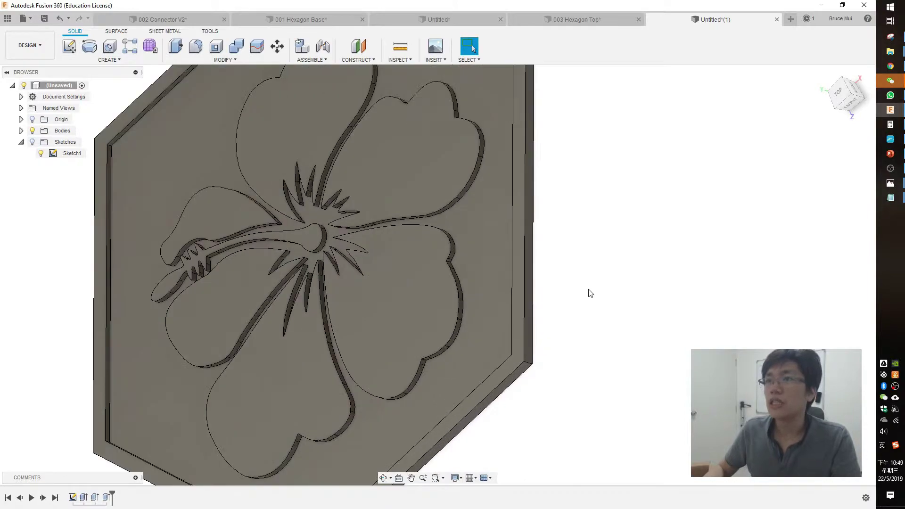
Step: Examine the tile's border and raised flower from the home, top and angled views
scroll(627, 283, "down", 5)
middle_click_drag(627, 283, 563, 161, "shift")
middle_click_drag(635, 216, 694, 222, "shift")
middle_click_drag(700, 173, 614, 340, "shift")
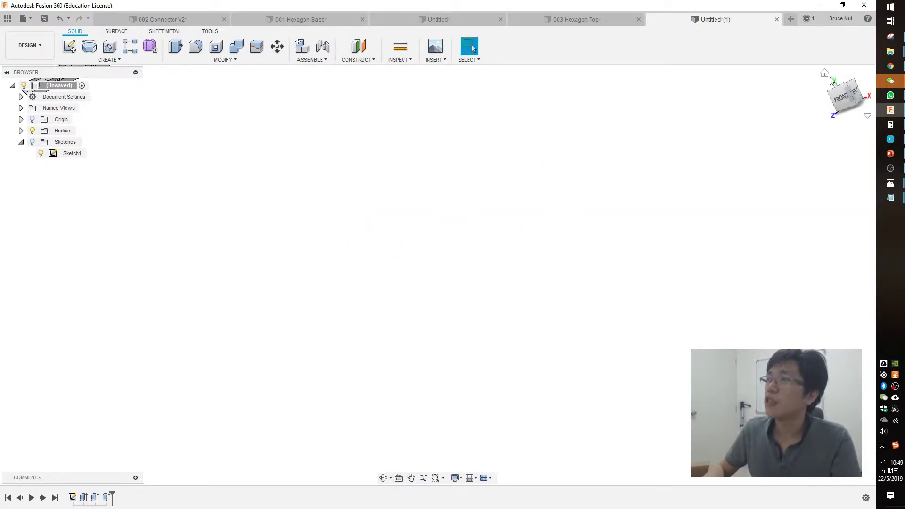
left_click(825, 74)
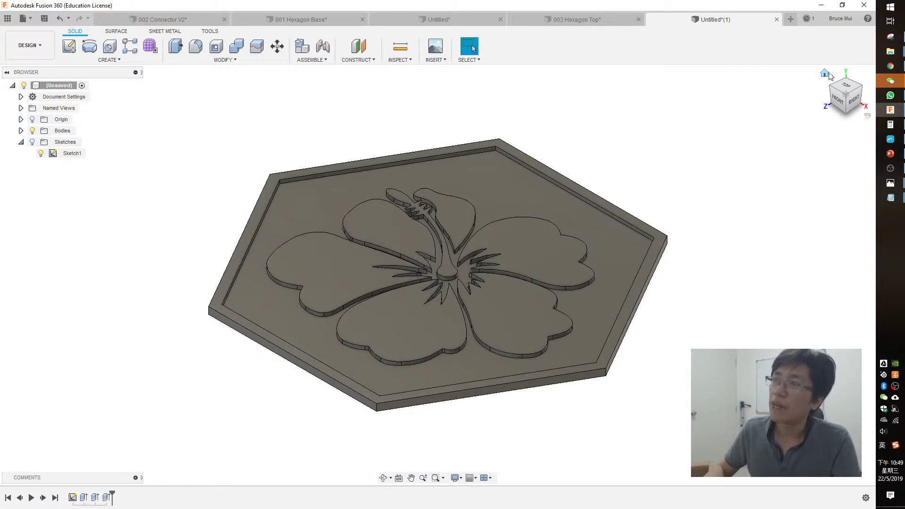
left_click(844, 86)
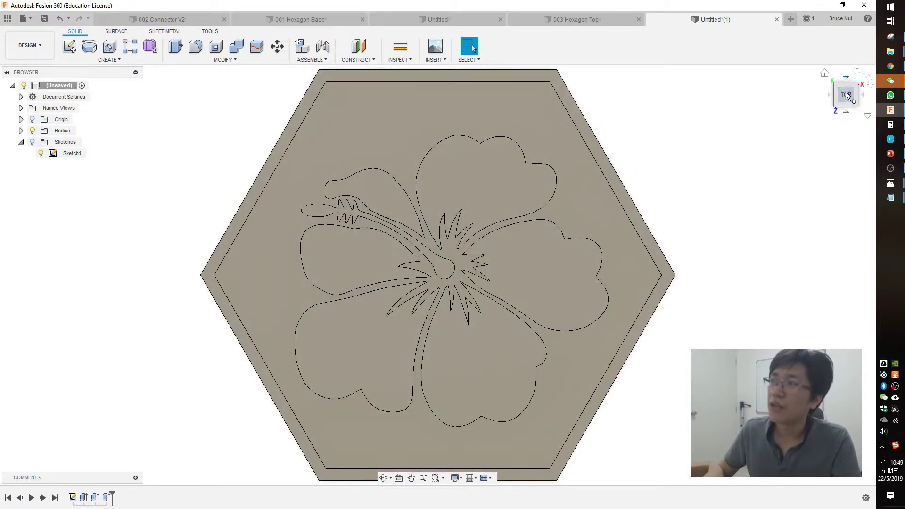
left_click_drag(844, 95, 647, 232)
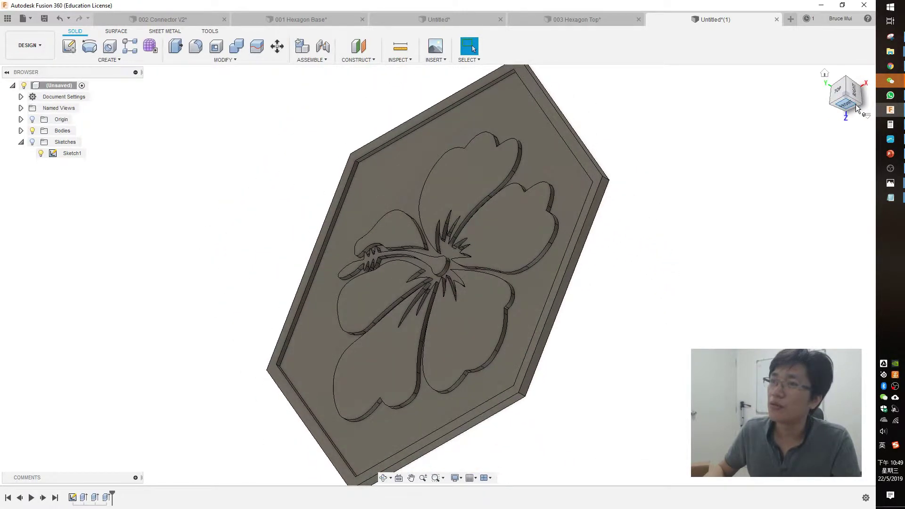
middle_click_drag(655, 307, 609, 305)
left_click(449, 266)
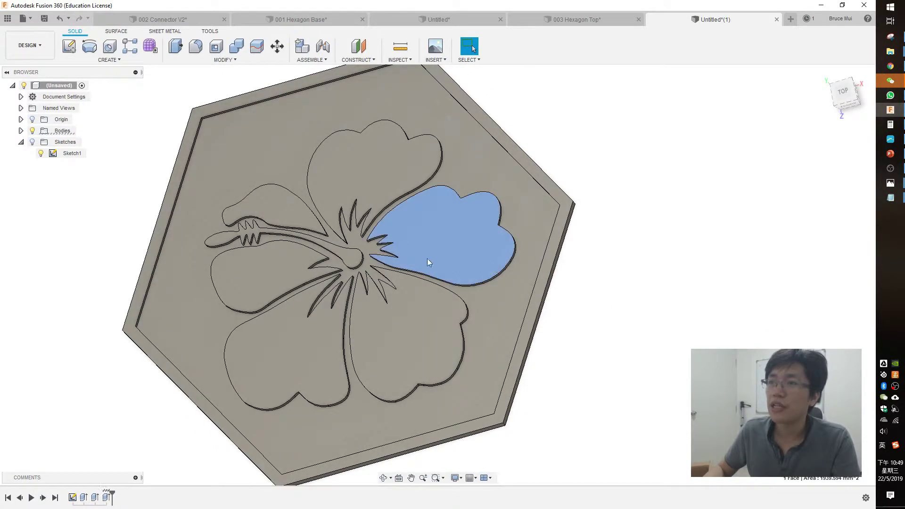
left_click(283, 279)
left_click(675, 329)
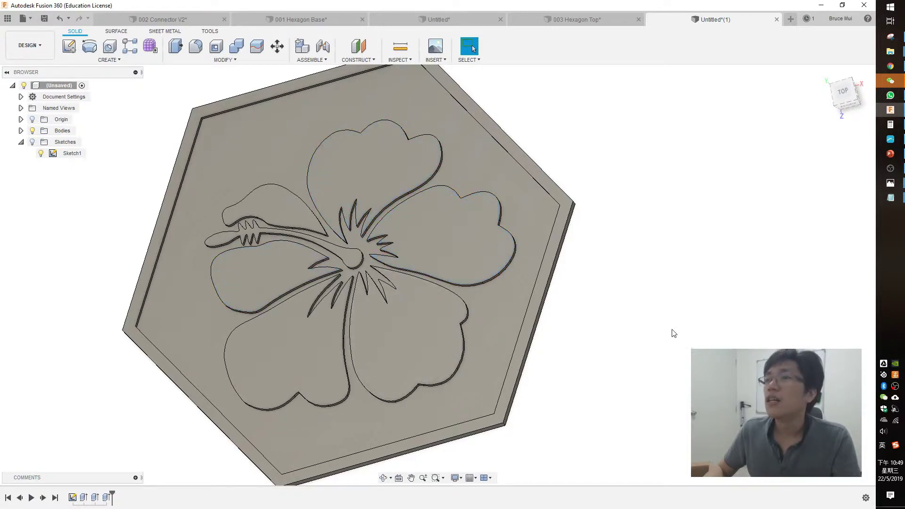
middle_click_drag(668, 335, 681, 320, "shift")
key("Escape")
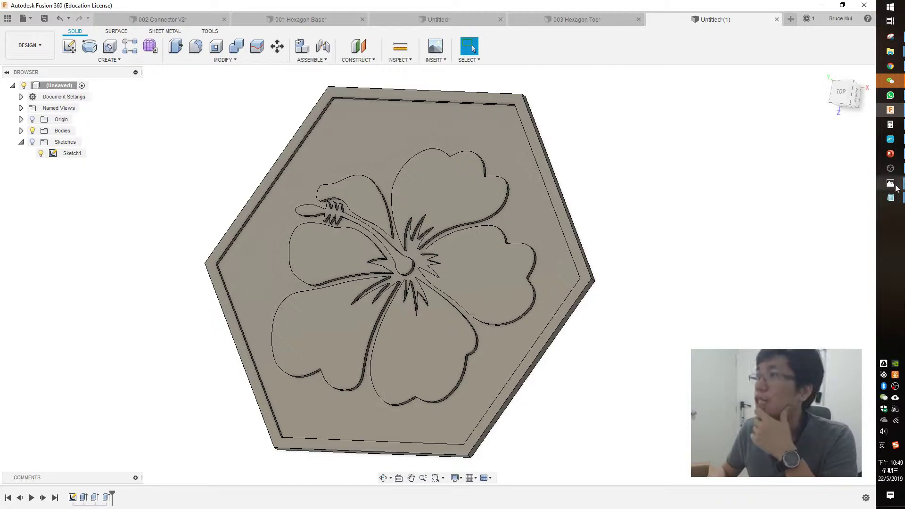
left_click(902, 168)
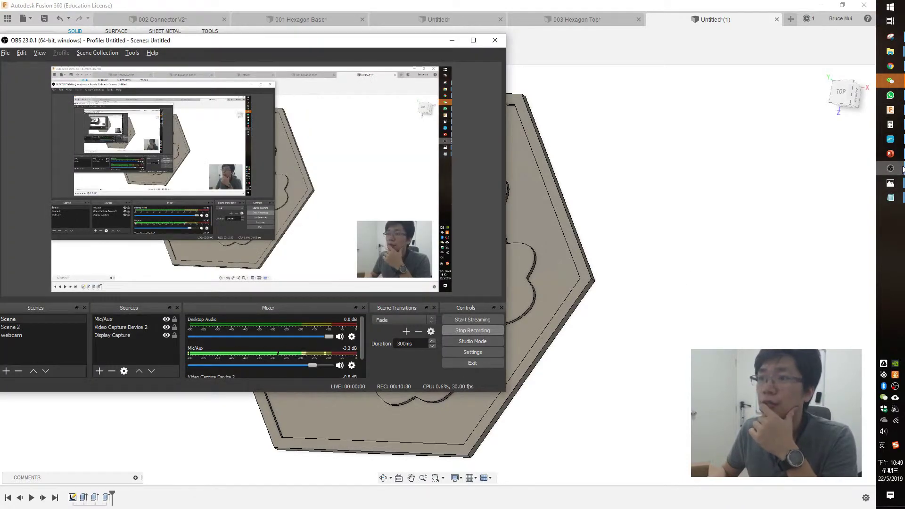
left_click(901, 169)
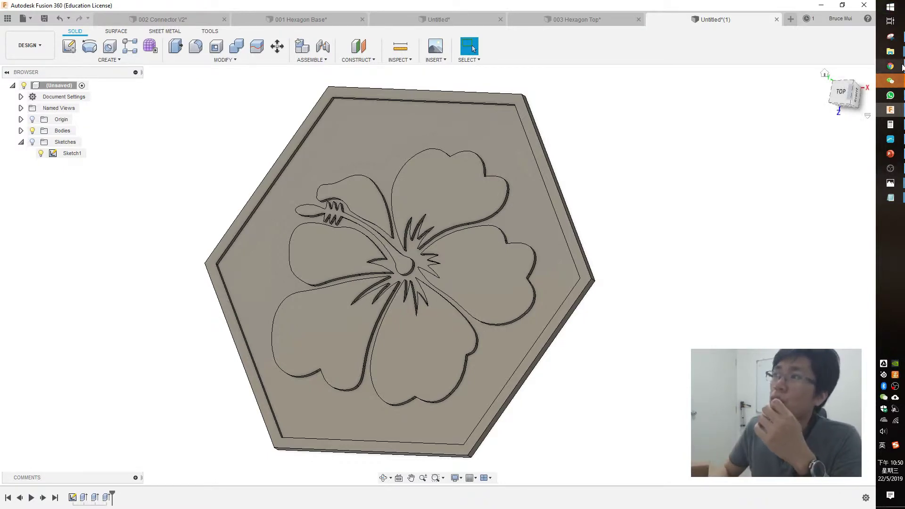
Step: Switch to Chrome and review the hexagon mosaic tile project post in the 3D Printing Malaysia Facebook group
left_click(890, 66)
left_click(61, 8)
scroll(401, 209, "up", 6)
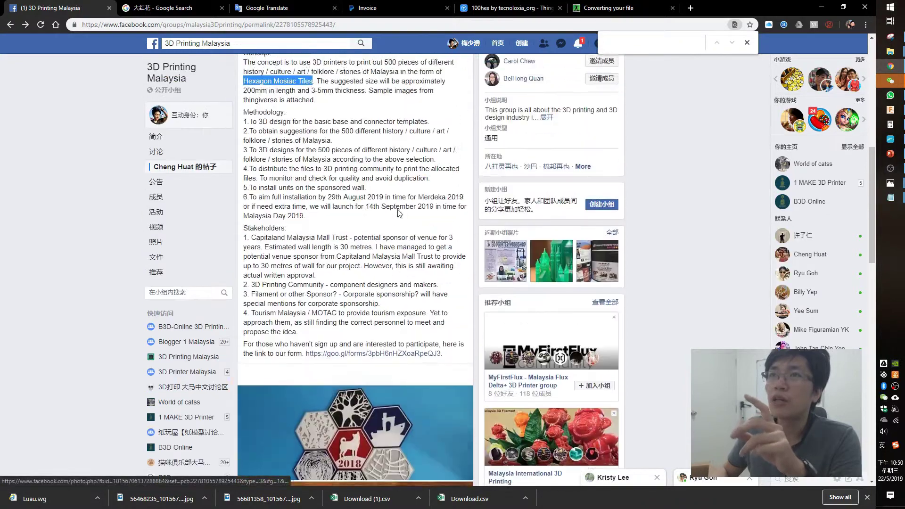
scroll(401, 209, "up", 4)
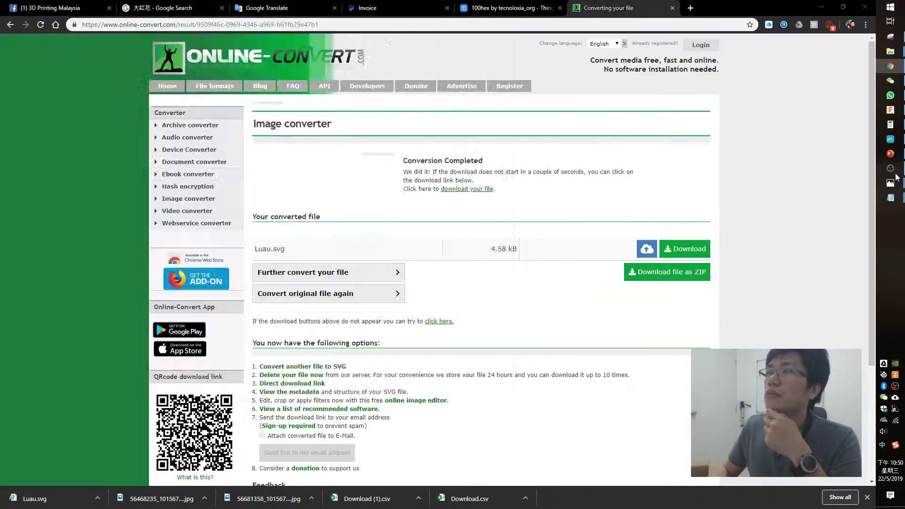
left_click(891, 170)
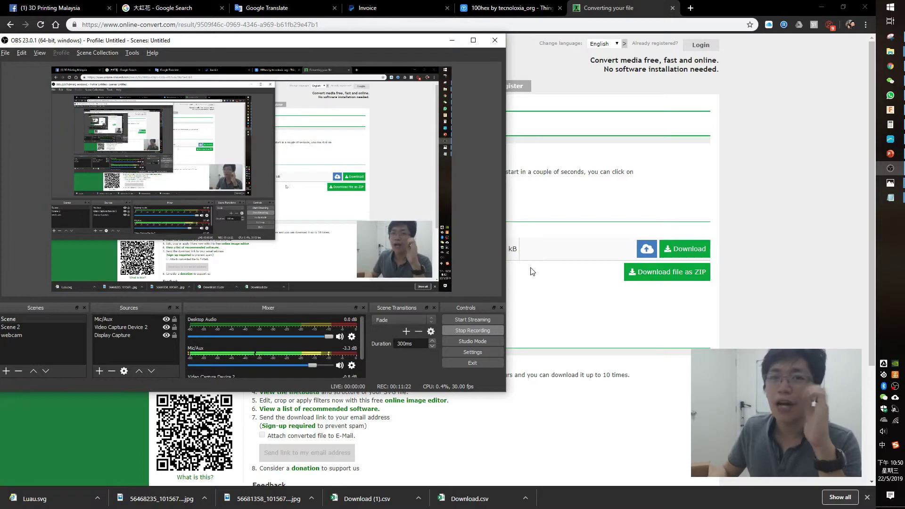
left_click(477, 330)
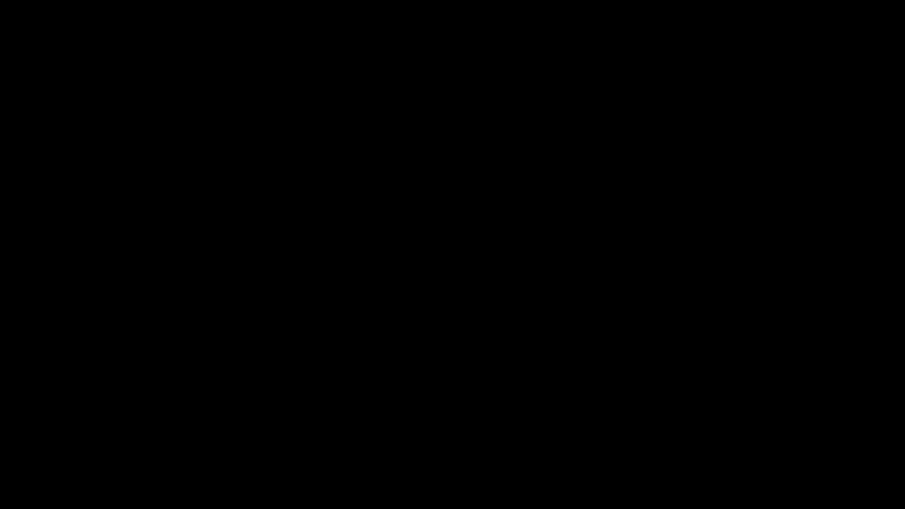